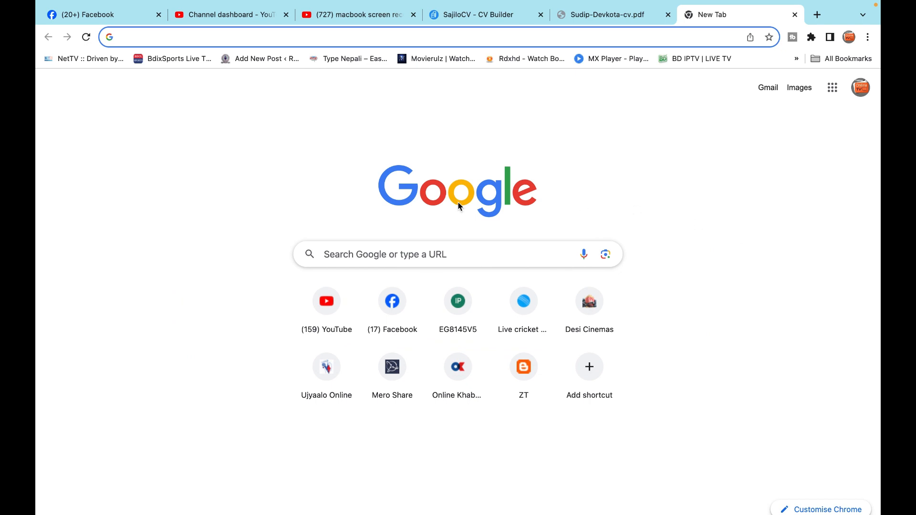
# Find the Sajilo CV website with a Google search for "sajilo cv" and enter its CV builder through Login / Register
pyautogui.click(319, 36)
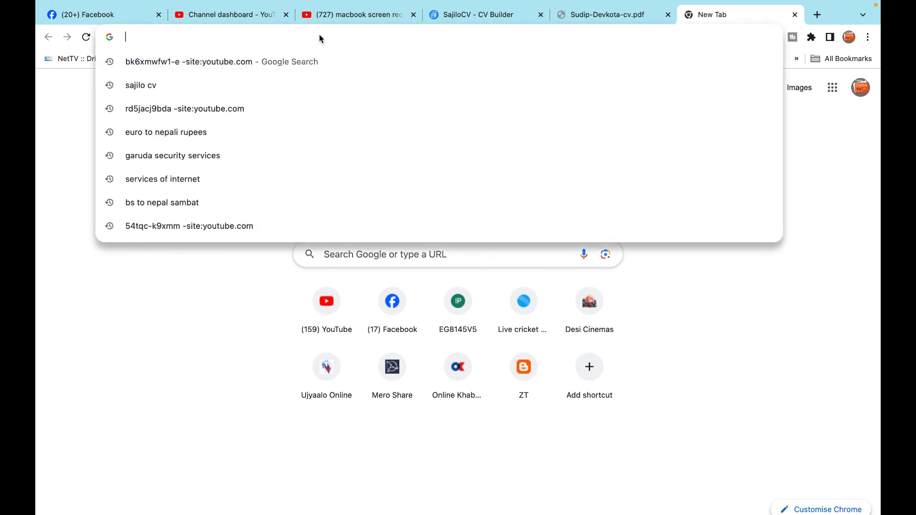
pyautogui.write('sa')
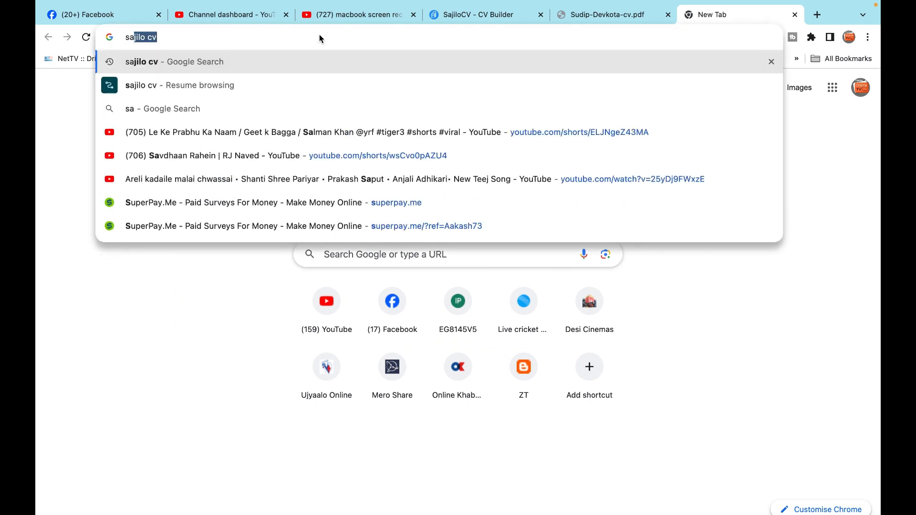
pyautogui.write('jilo')
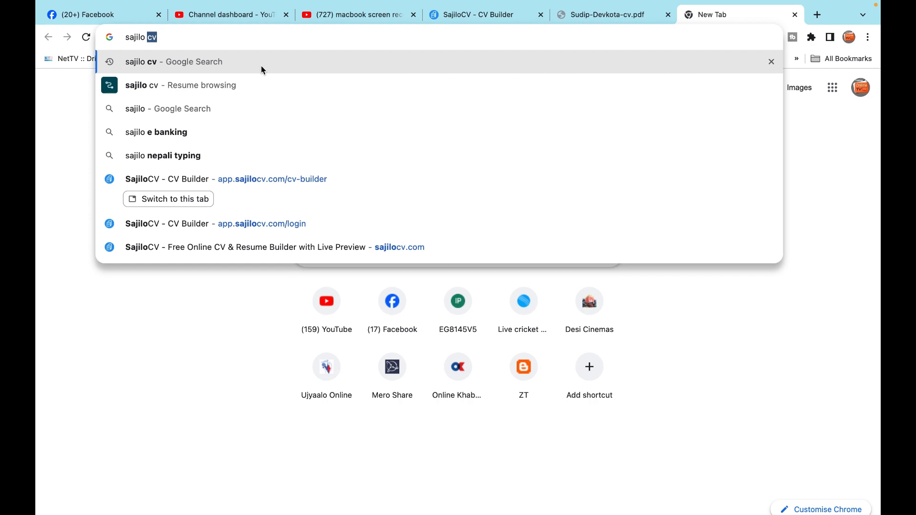
pyautogui.press('Return')
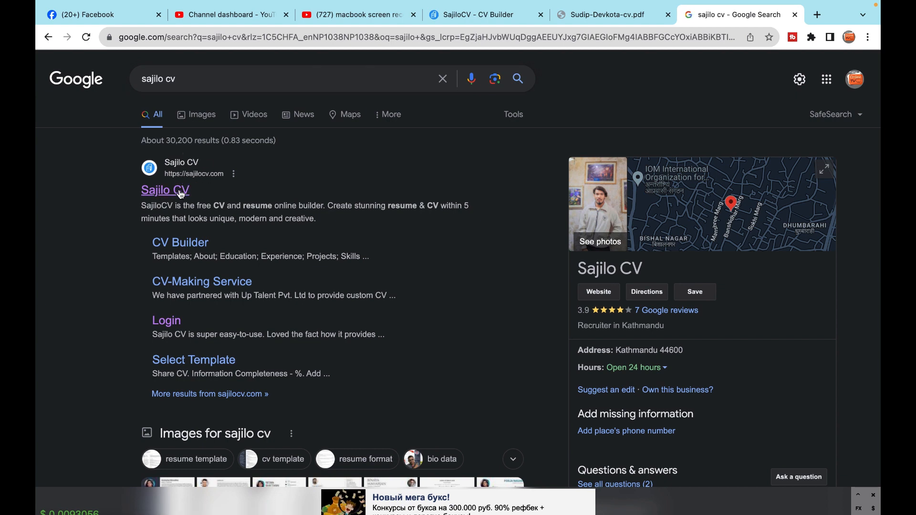
pyautogui.click(176, 191)
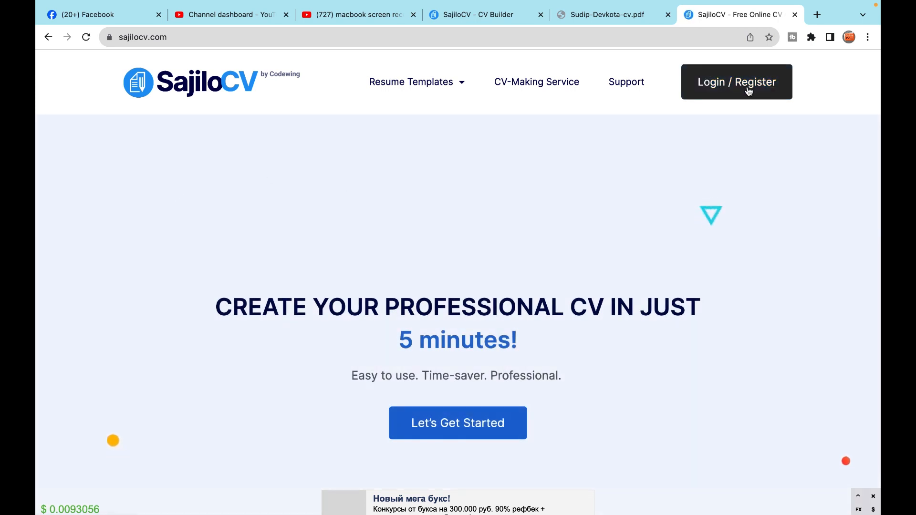
pyautogui.click(723, 88)
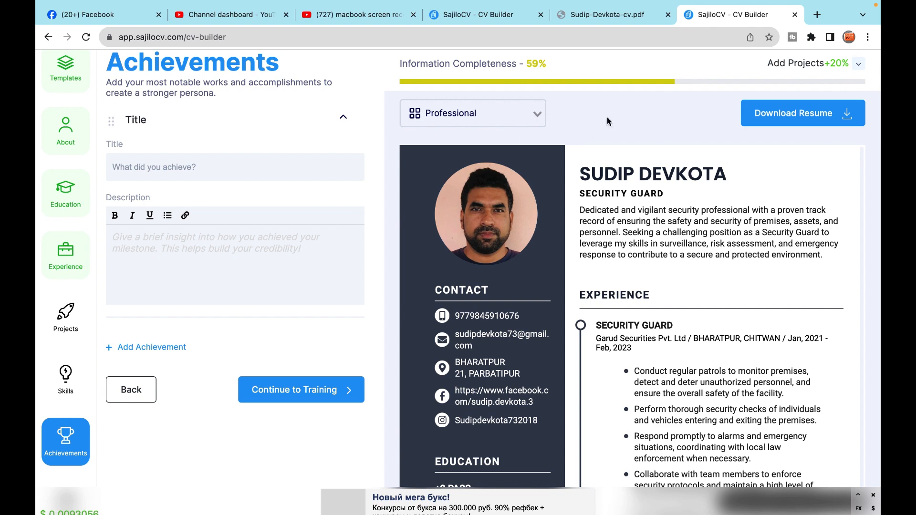
# Try the Professional 2 and Professional 3 résumé templates, and return to the Professional template
pyautogui.scroll(3, 339, 183)
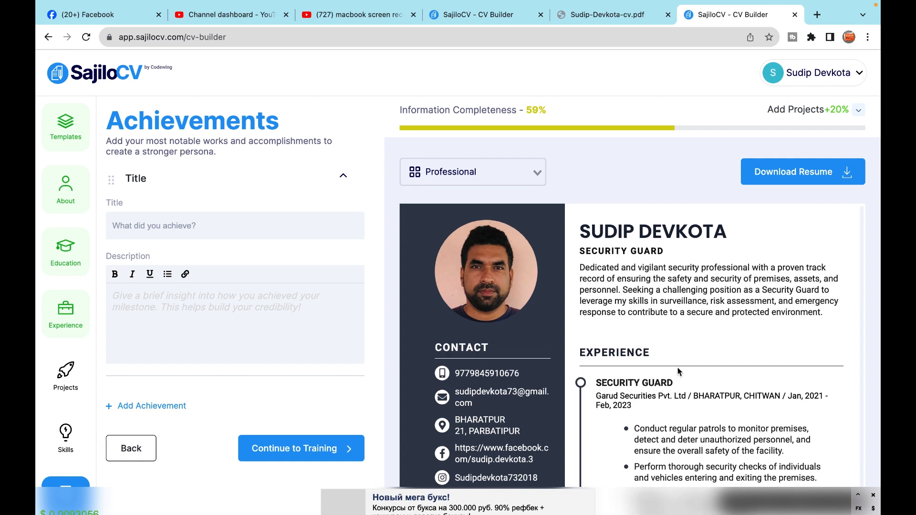
pyautogui.scroll(-3, 677, 367)
pyautogui.scroll(-10, 678, 368)
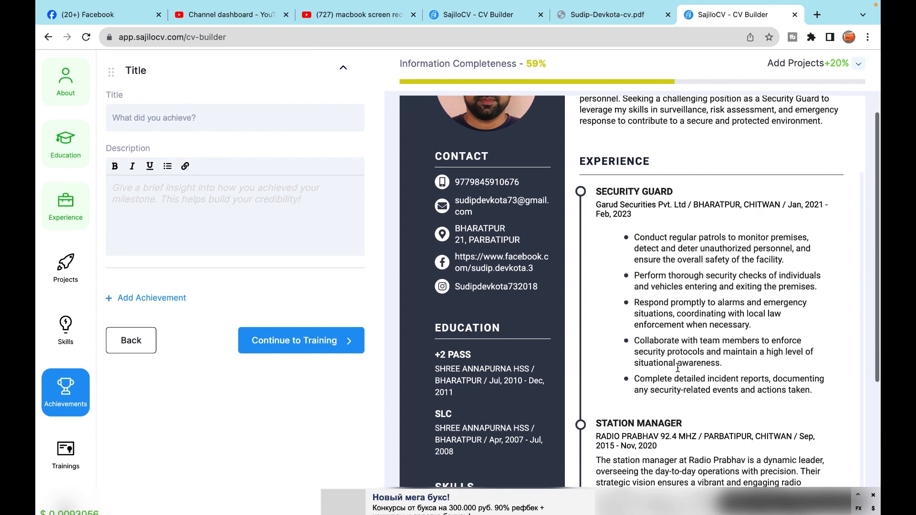
pyautogui.scroll(12, 677, 368)
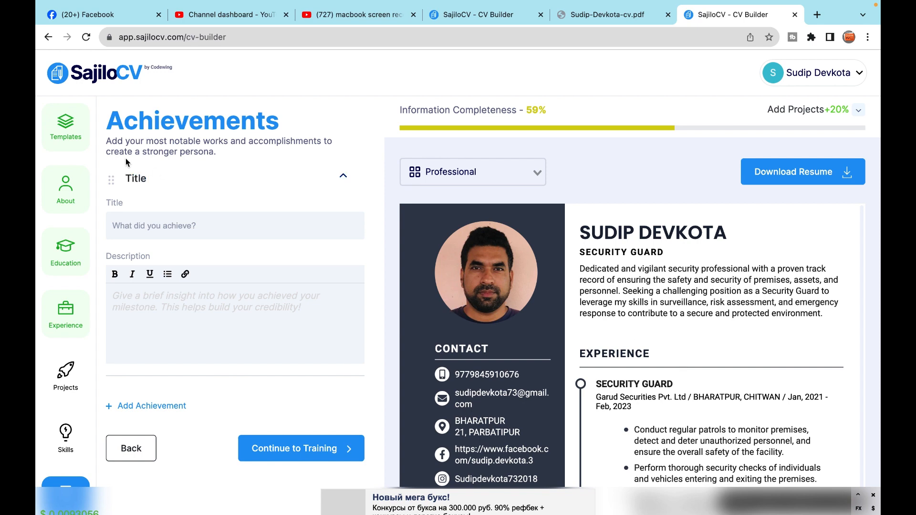
pyautogui.click(65, 126)
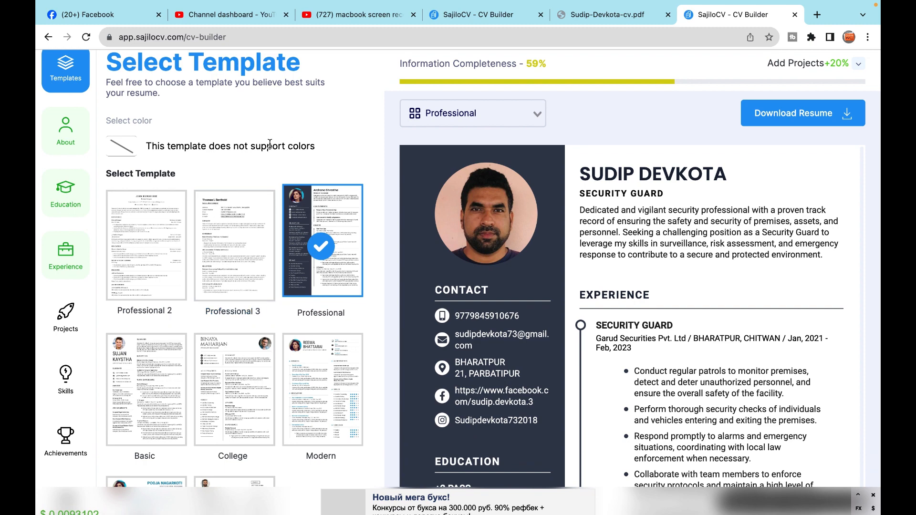
pyautogui.scroll(2, 269, 144)
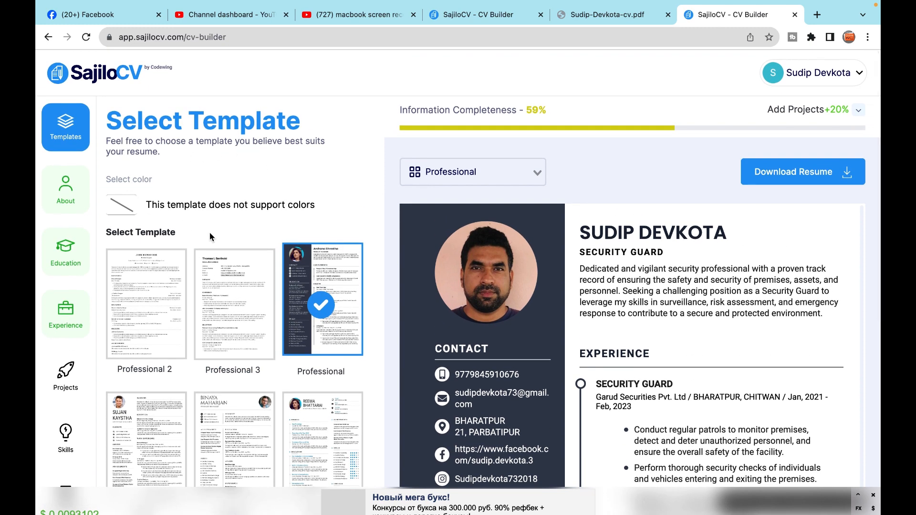
pyautogui.click(151, 279)
pyautogui.click(241, 295)
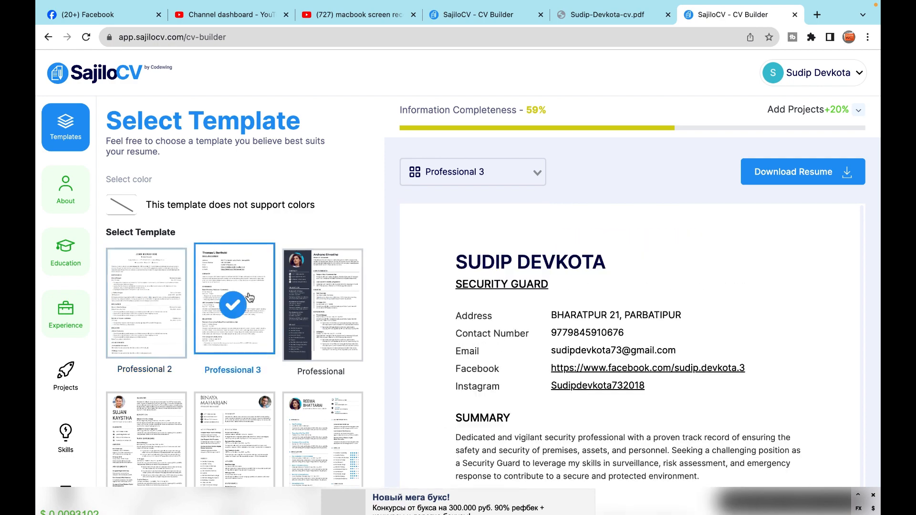
pyautogui.click(307, 304)
pyautogui.scroll(-1, 279, 378)
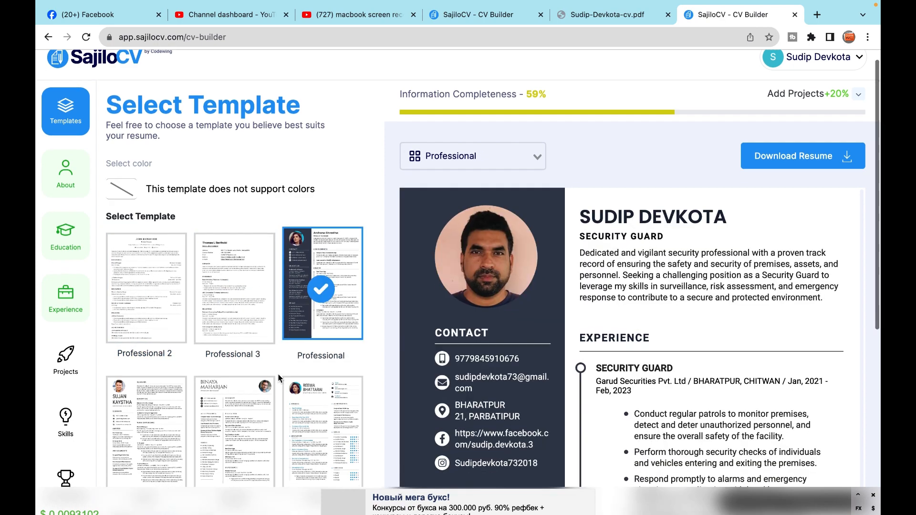
pyautogui.scroll(-5, 279, 378)
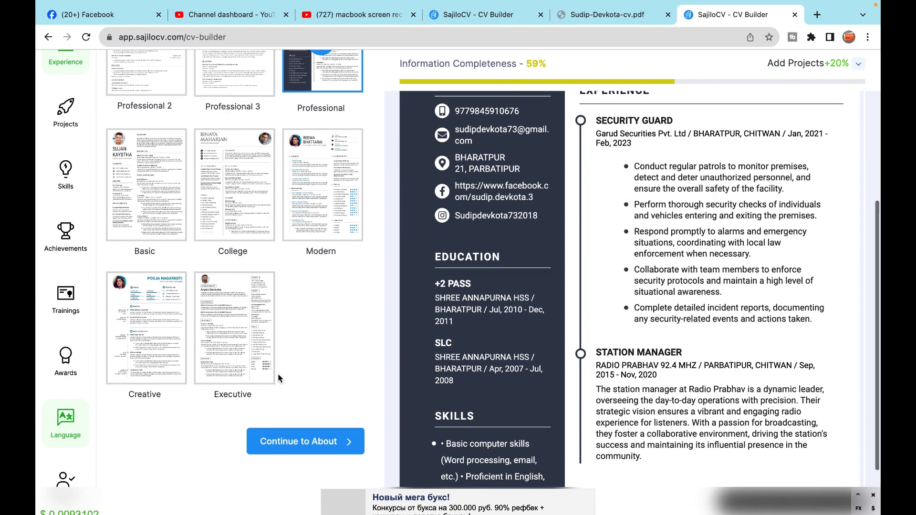
pyautogui.scroll(4, 279, 378)
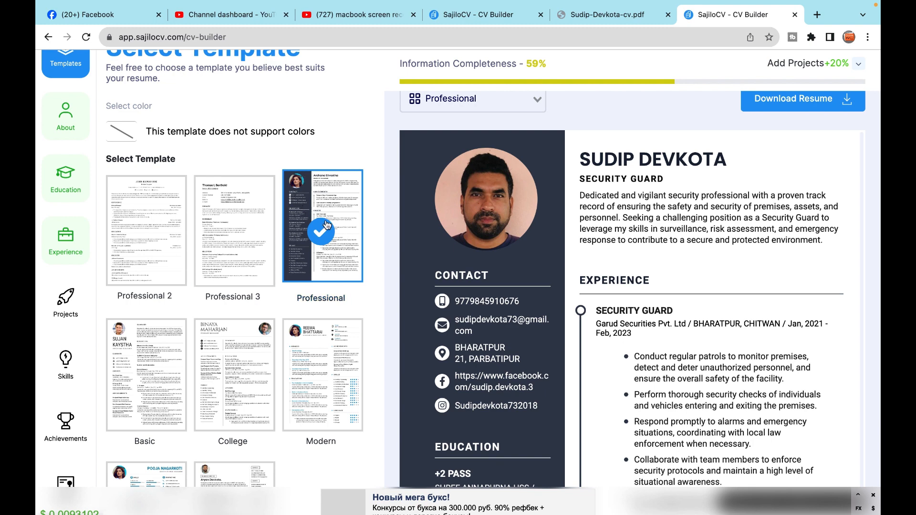
# Update the profile photo in the About section with 1699168142582.jpg, zooming in and centring the face before saving
pyautogui.click(62, 126)
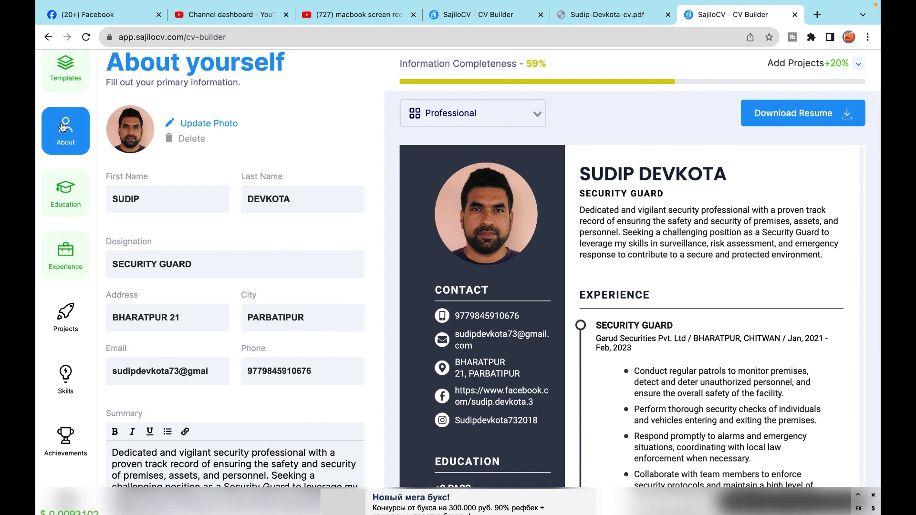
pyautogui.click(205, 128)
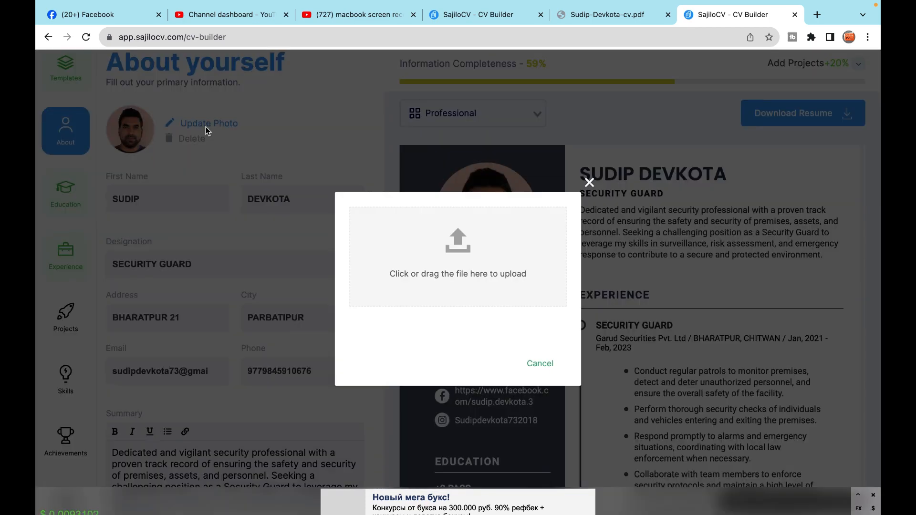
pyautogui.click(460, 248)
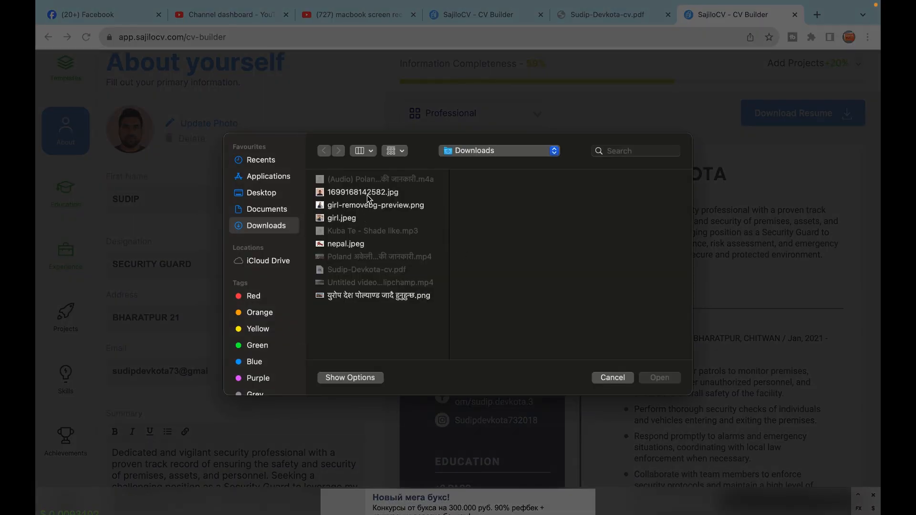
pyautogui.doubleClick(367, 193)
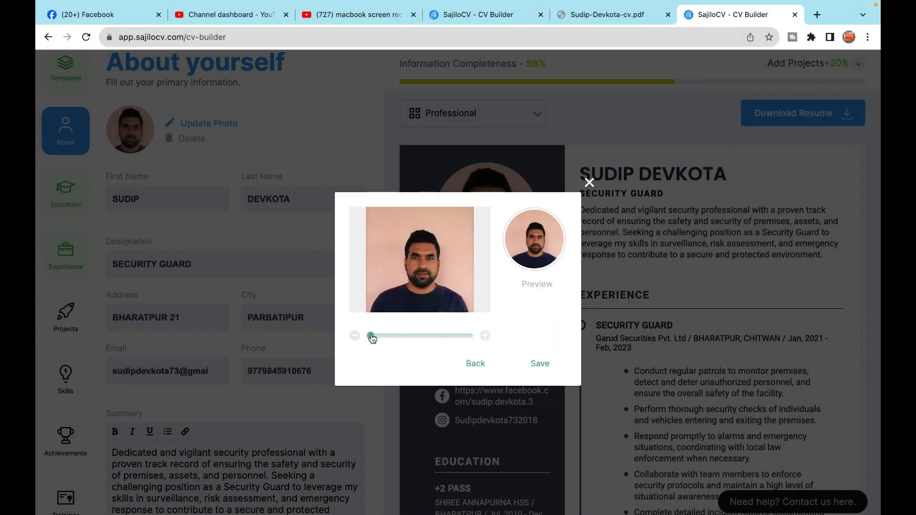
pyautogui.moveTo(371, 336); pyautogui.dragTo(390, 339)
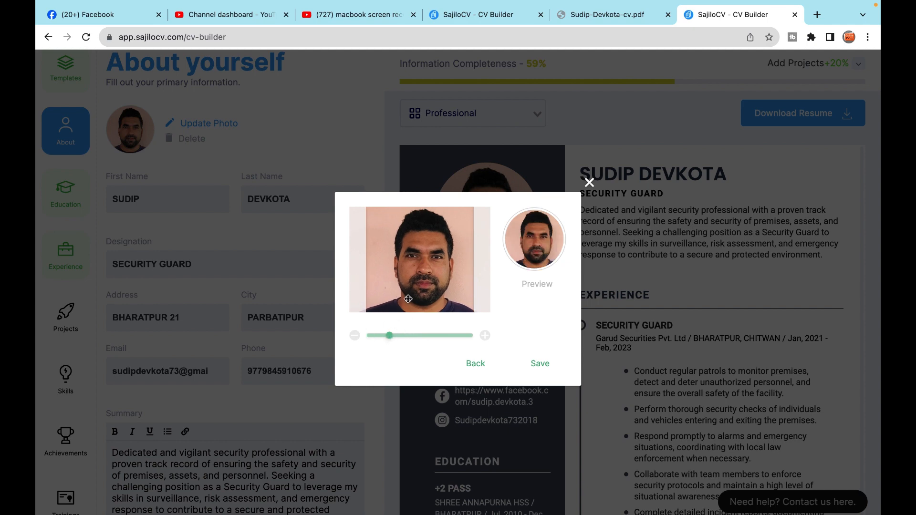
pyautogui.moveTo(418, 288); pyautogui.dragTo(413, 287)
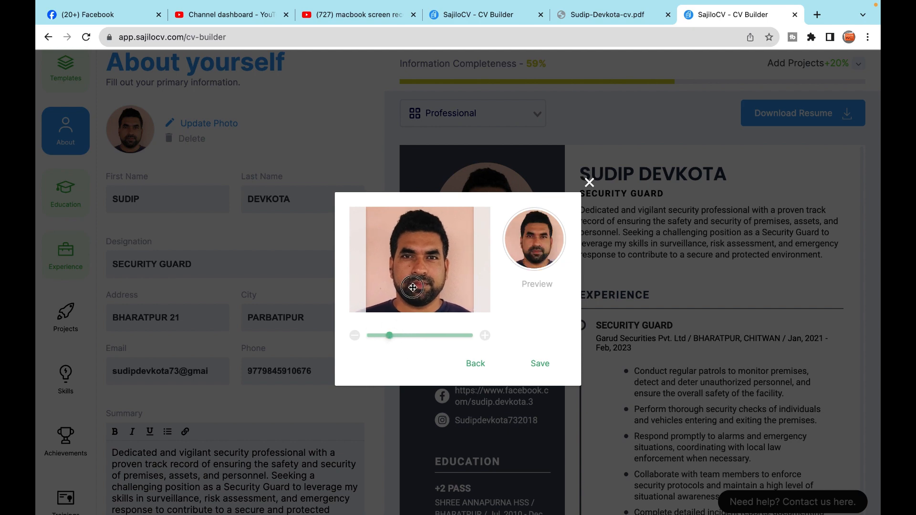
pyautogui.click(531, 362)
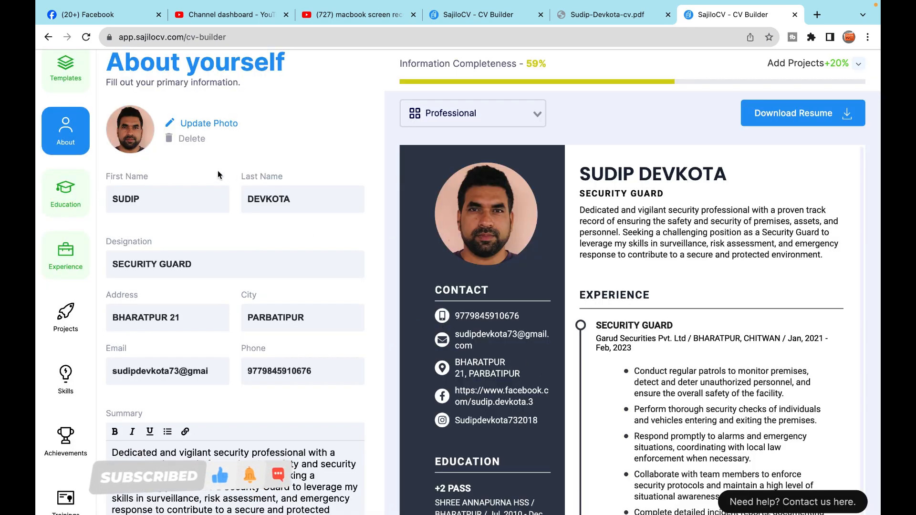
# Examine the first name, last name, designation, address, city, email and phone fields of the About section
pyautogui.click(158, 196)
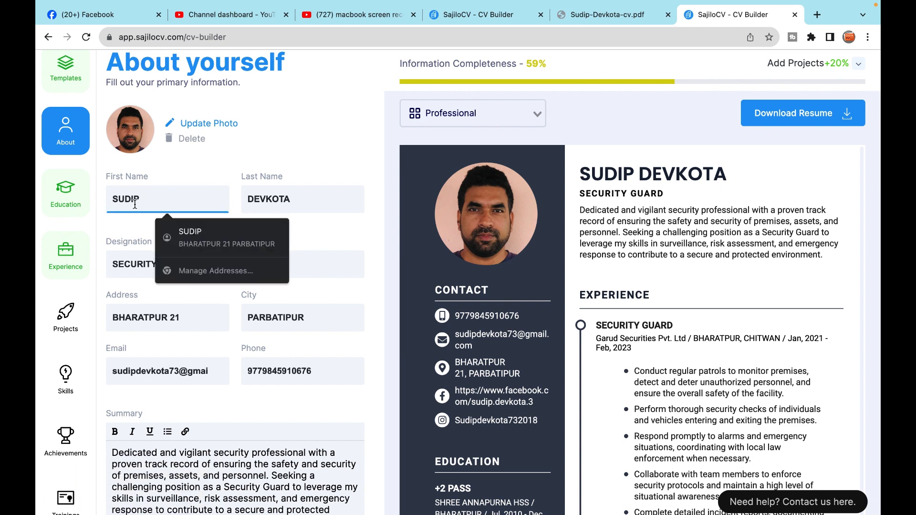
pyautogui.click(304, 204)
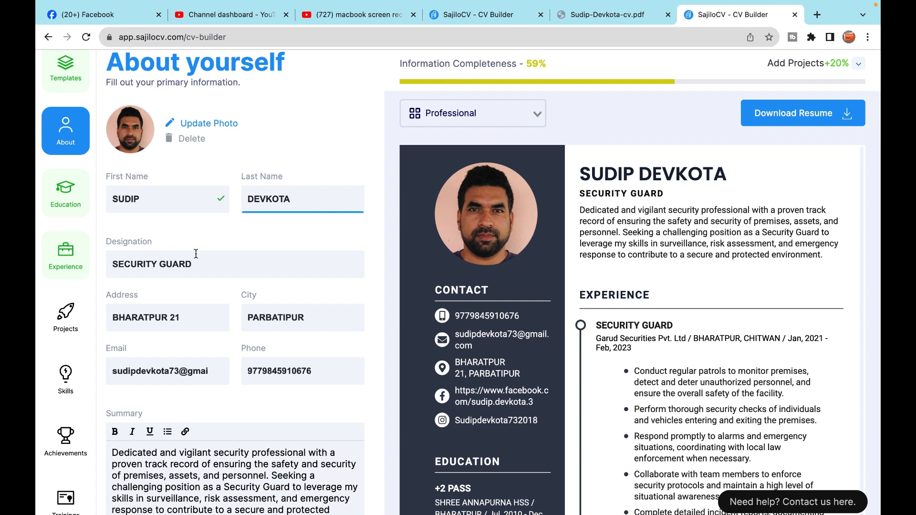
pyautogui.click(209, 264)
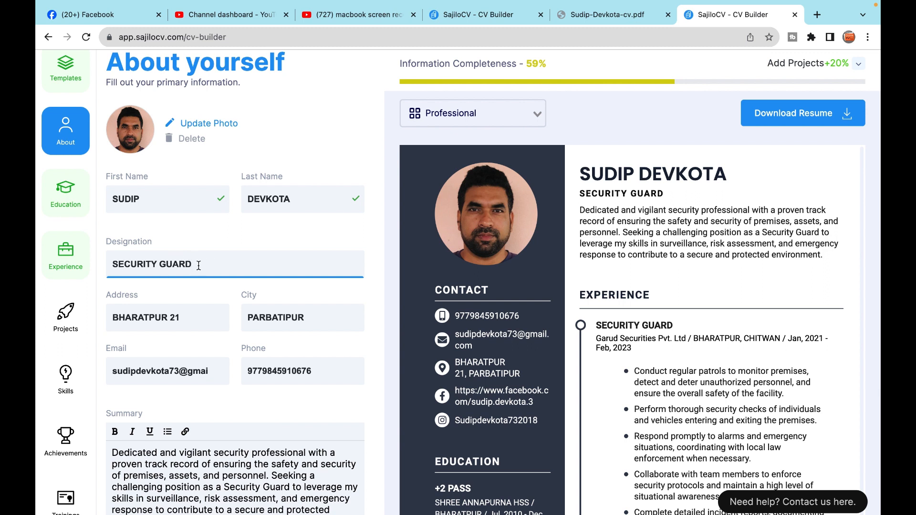
pyautogui.moveTo(198, 264); pyautogui.dragTo(112, 263)
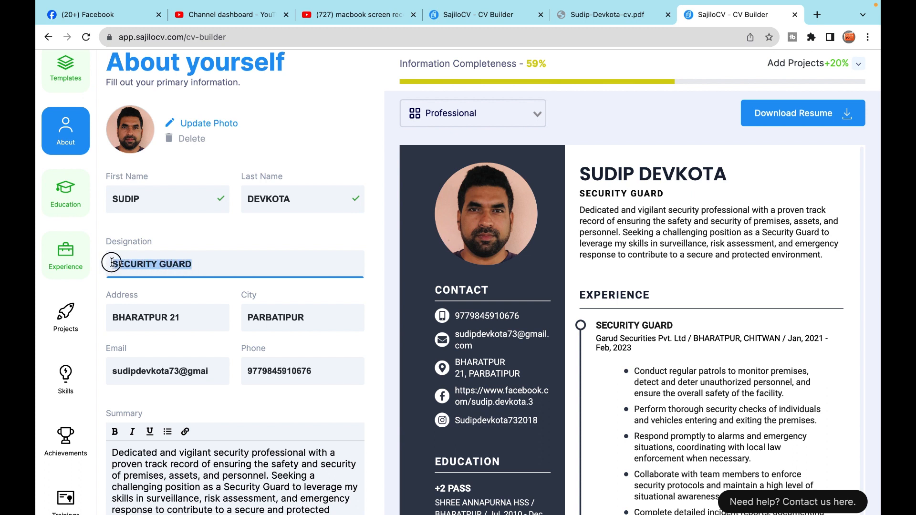
pyautogui.click(233, 264)
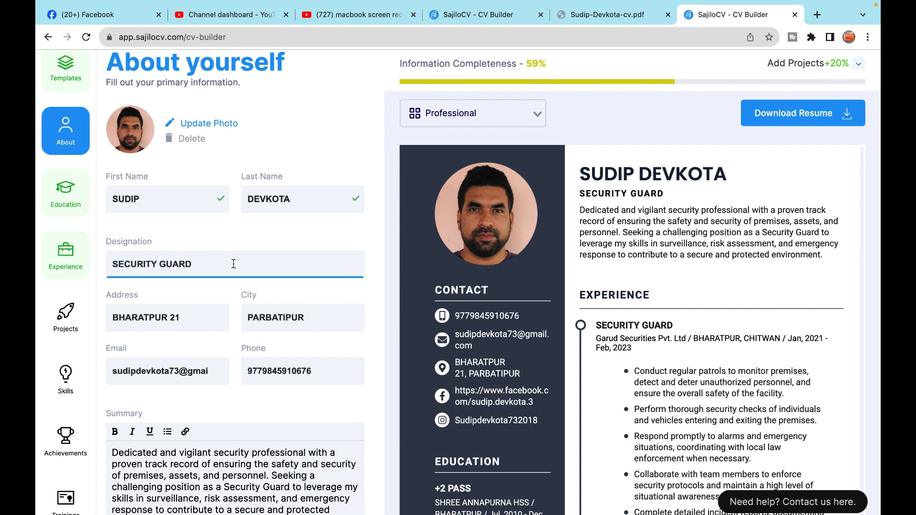
pyautogui.click(197, 317)
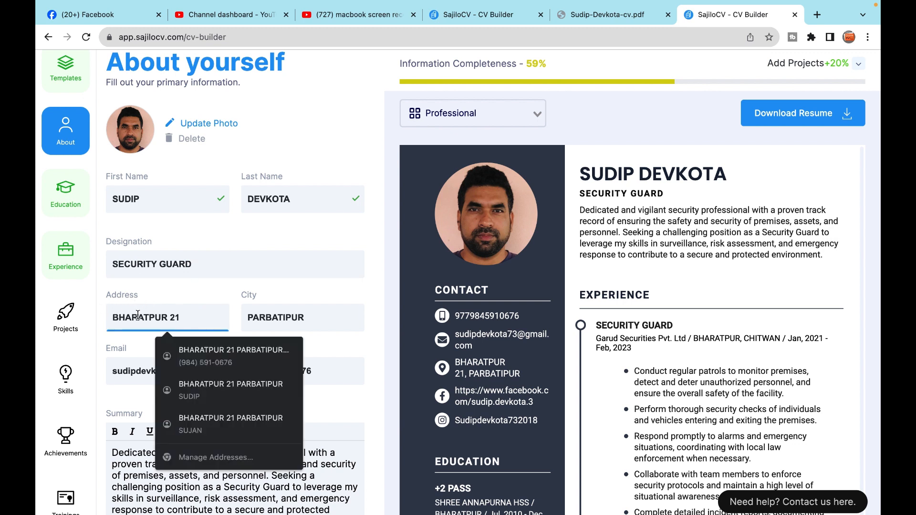
pyautogui.click(190, 317)
pyautogui.moveTo(190, 318); pyautogui.dragTo(163, 317)
pyautogui.moveTo(136, 317); pyautogui.dragTo(108, 317)
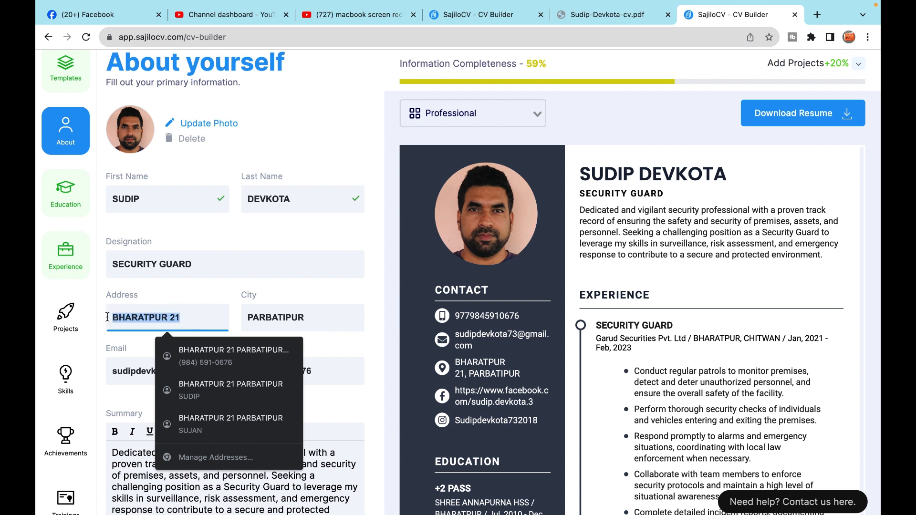
pyautogui.click(197, 323)
pyautogui.click(324, 317)
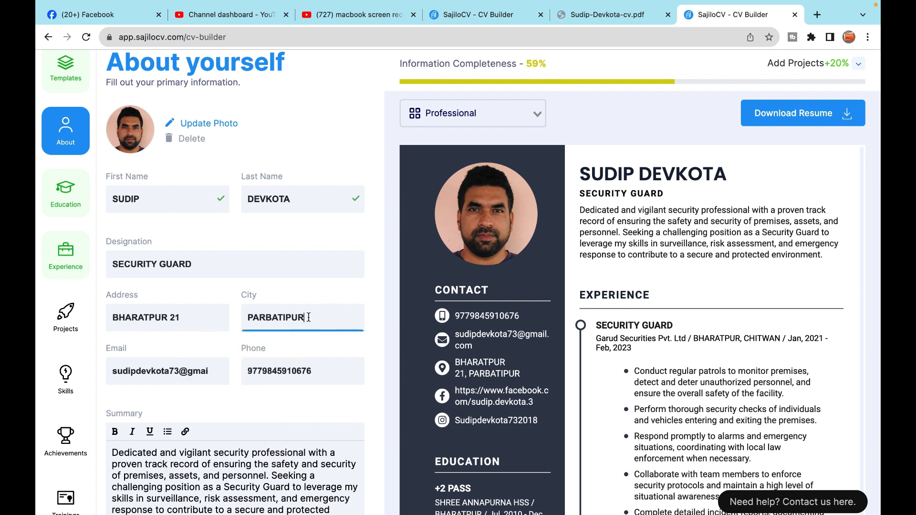
pyautogui.moveTo(309, 317); pyautogui.dragTo(239, 317)
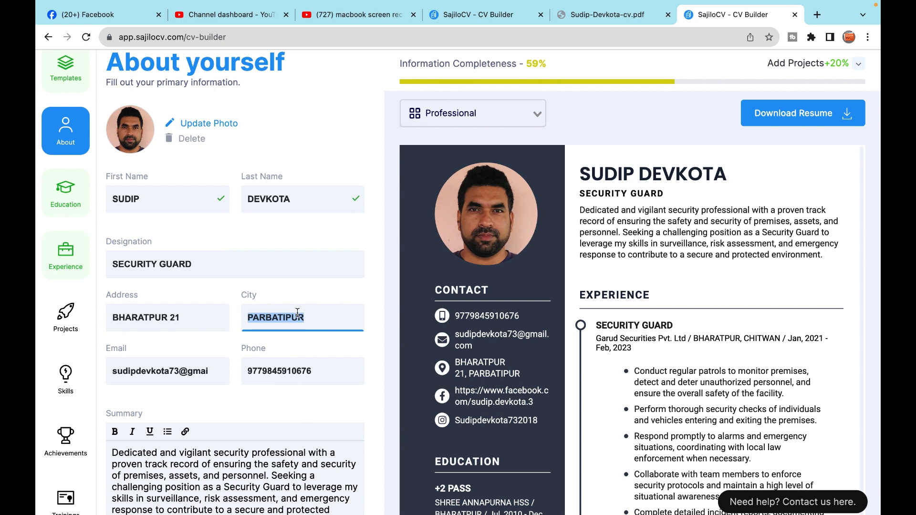
pyautogui.click(313, 324)
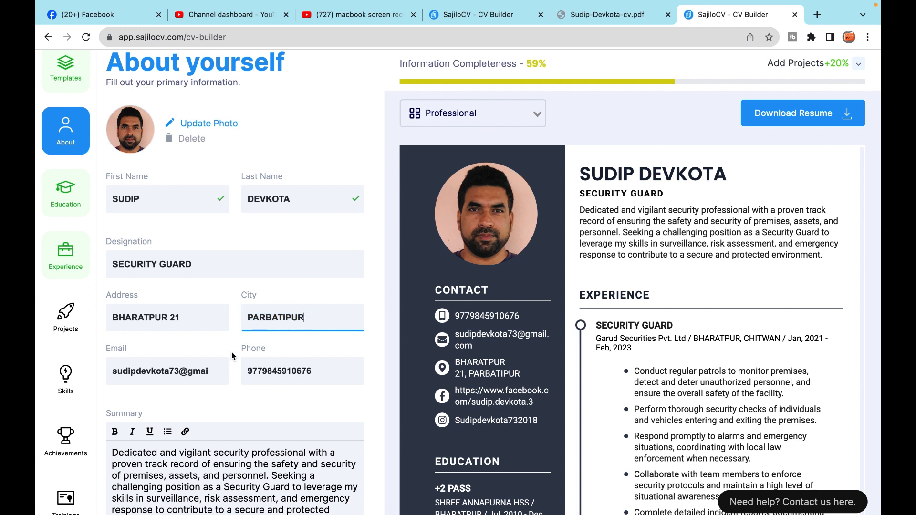
pyautogui.click(211, 371)
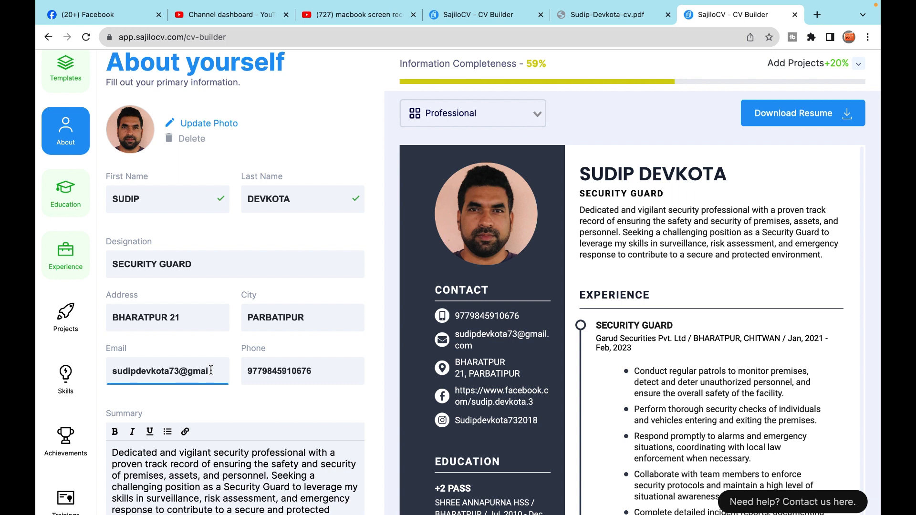
pyautogui.moveTo(211, 370); pyautogui.dragTo(165, 371)
pyautogui.click(165, 370)
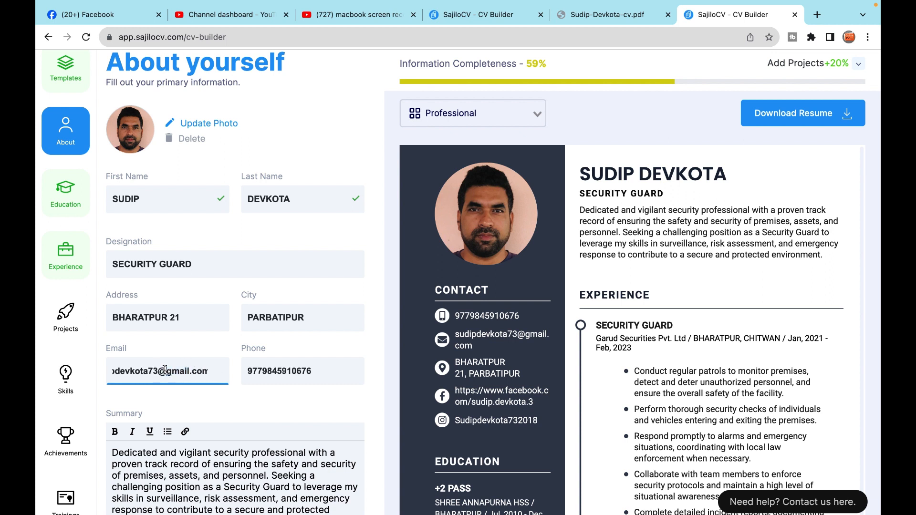
pyautogui.click(322, 376)
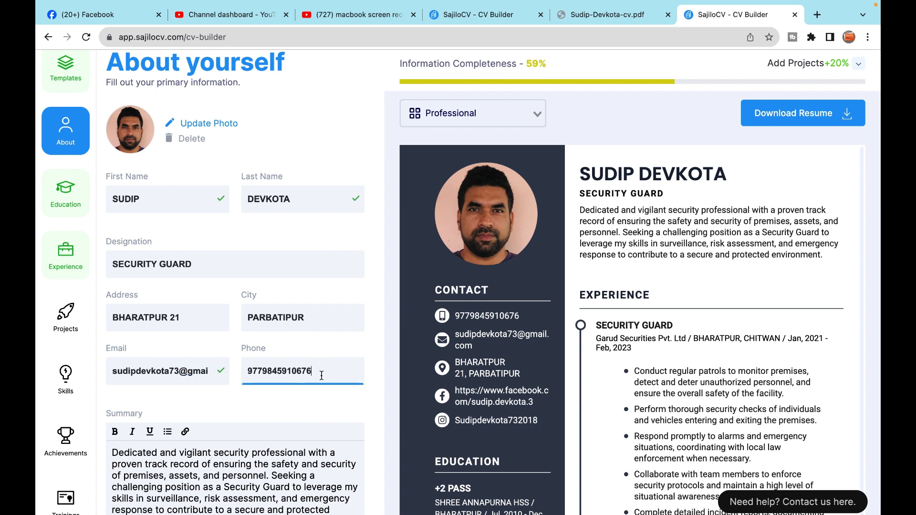
# Paste the copied professional summary beginning "Dedicated and vigilant security professional with a proven track record" into the empty Summary field
pyautogui.moveTo(319, 370); pyautogui.dragTo(244, 371)
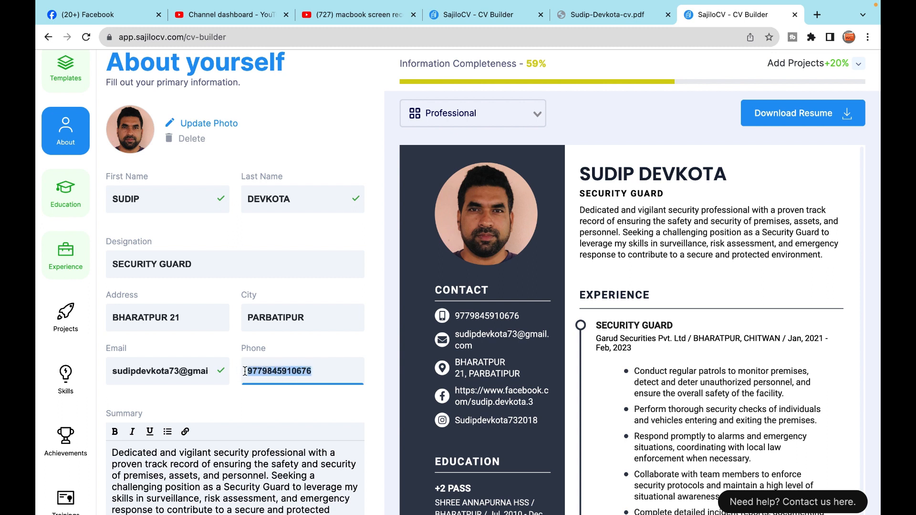
pyautogui.click(324, 373)
pyautogui.scroll(-3, 283, 397)
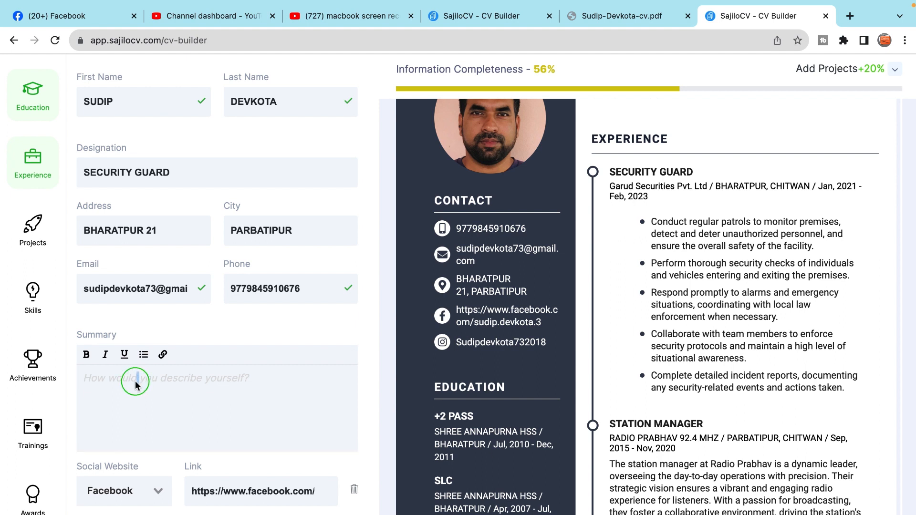
pyautogui.rightClick(137, 378)
pyautogui.click(120, 394)
pyautogui.click(106, 420)
pyautogui.rightClick(108, 422)
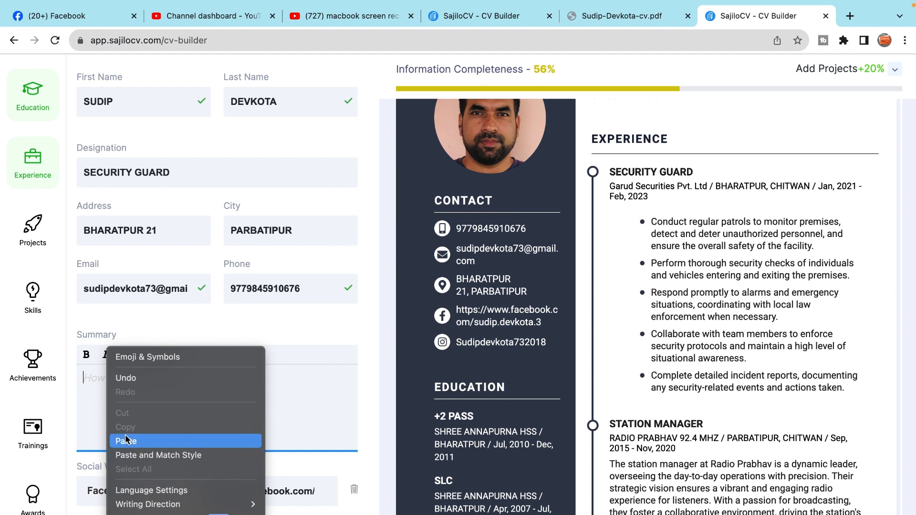
pyautogui.click(125, 441)
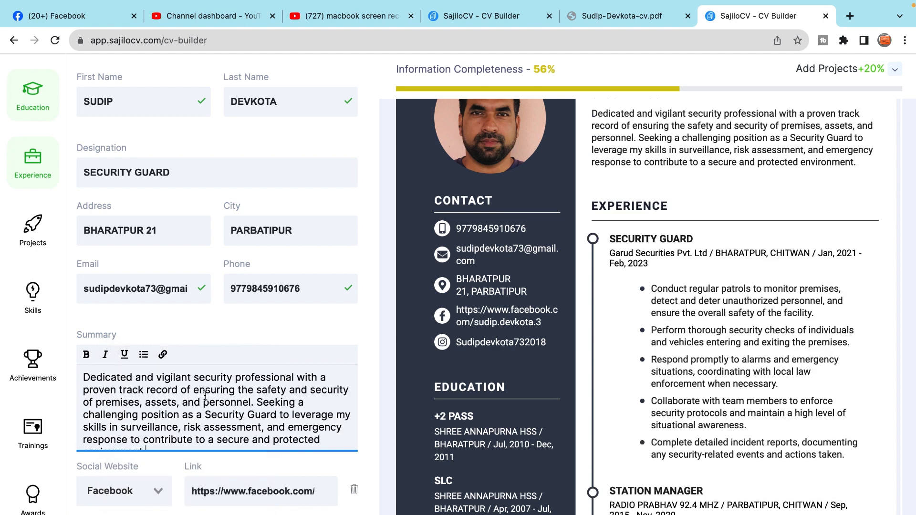
pyautogui.scroll(-1, 187, 406)
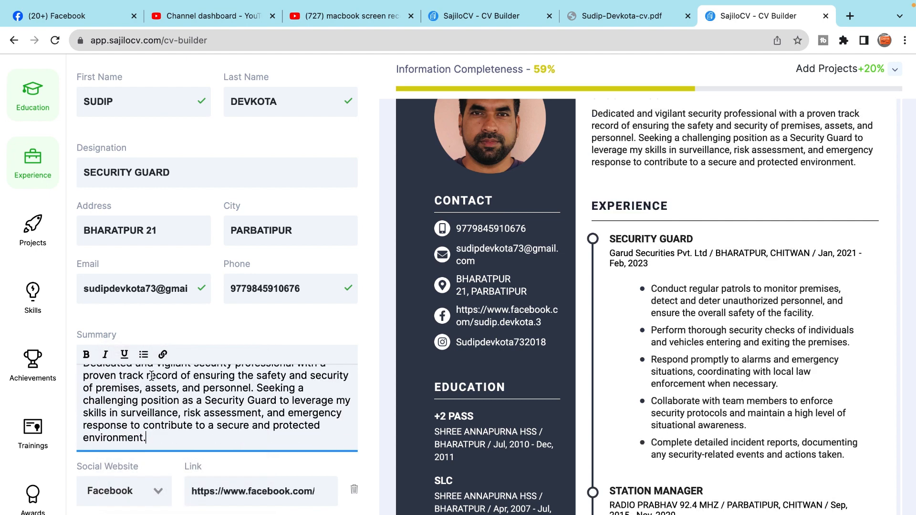
pyautogui.scroll(-3, 201, 396)
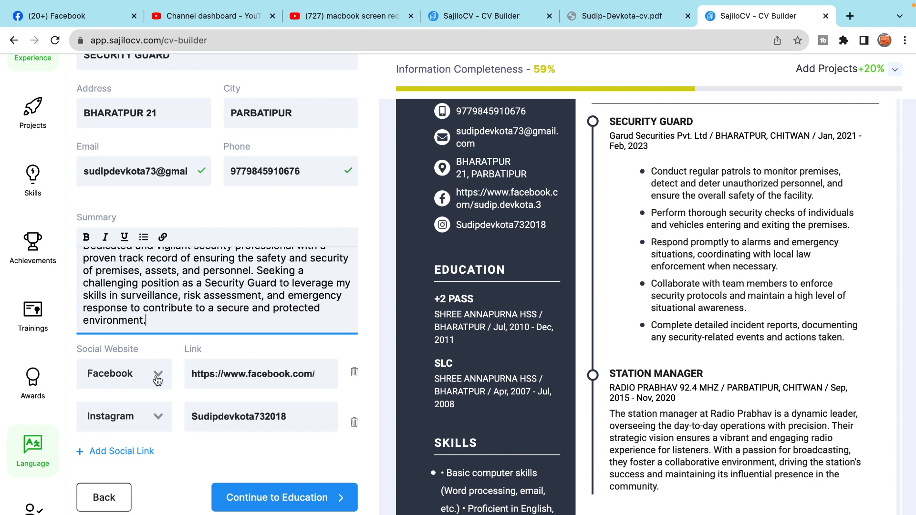
# Choose Facebook as the website for the first social link below the summary
pyautogui.click(157, 379)
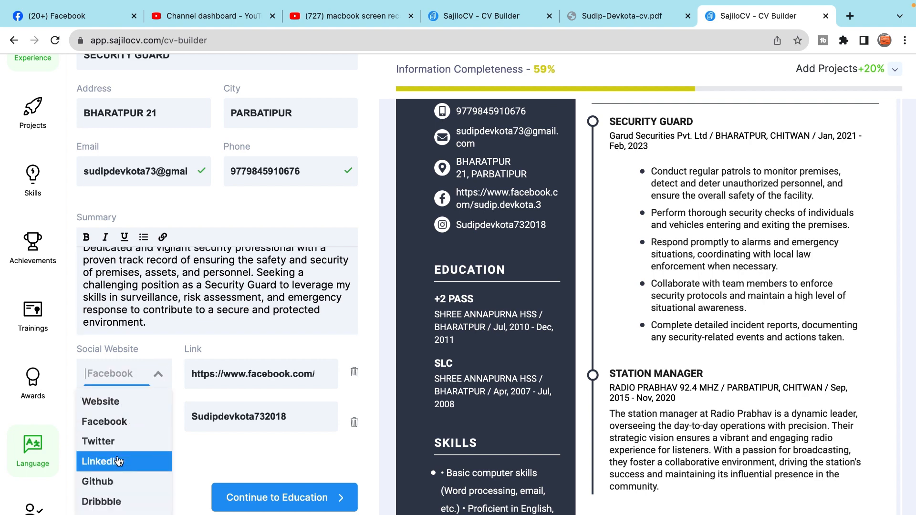
pyautogui.scroll(-3, 119, 461)
pyautogui.click(101, 329)
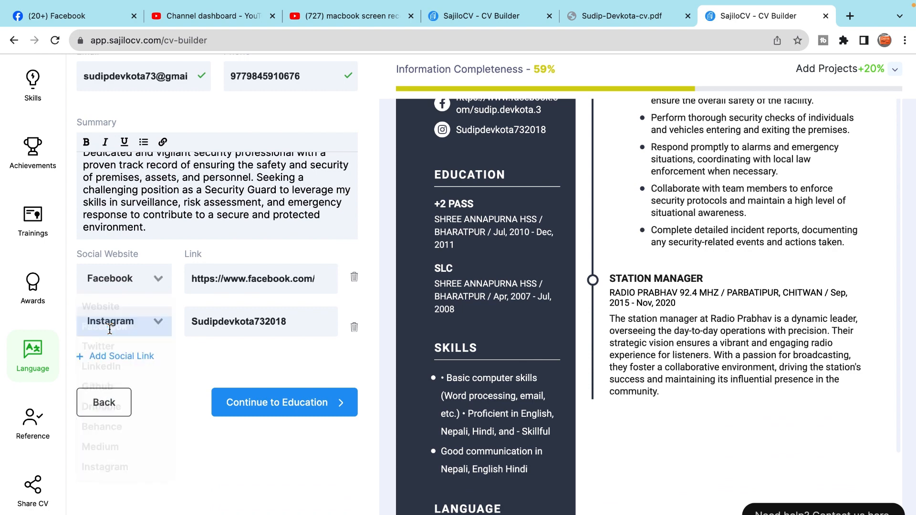
# Switch to the open Facebook profile and copy its full web address
pyautogui.click(304, 275)
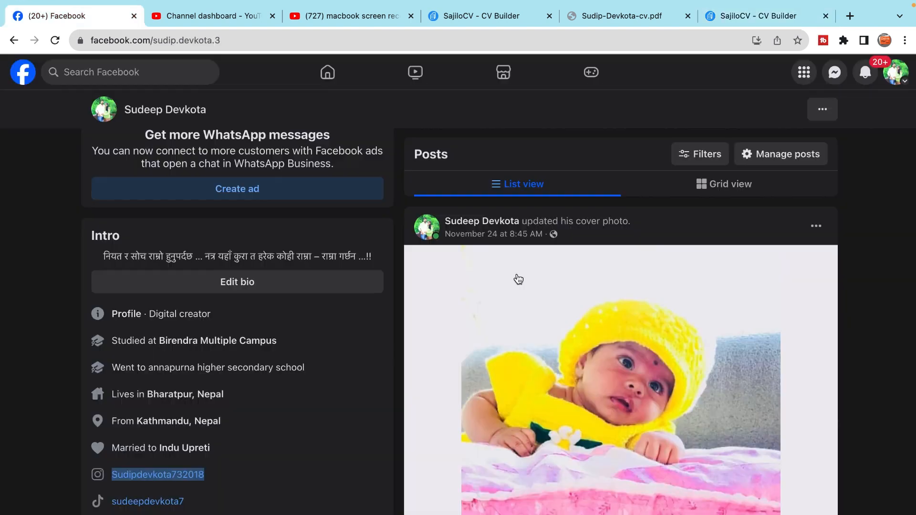
pyautogui.click(231, 44)
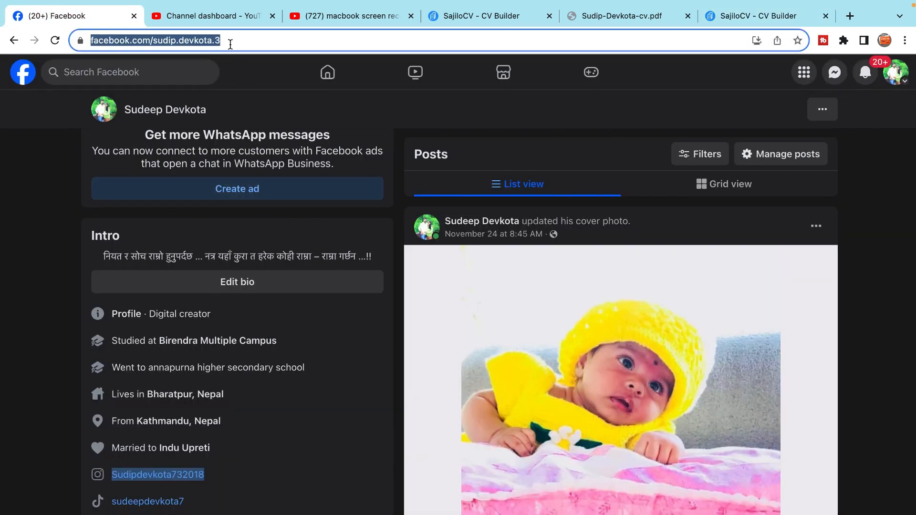
pyautogui.click(230, 44)
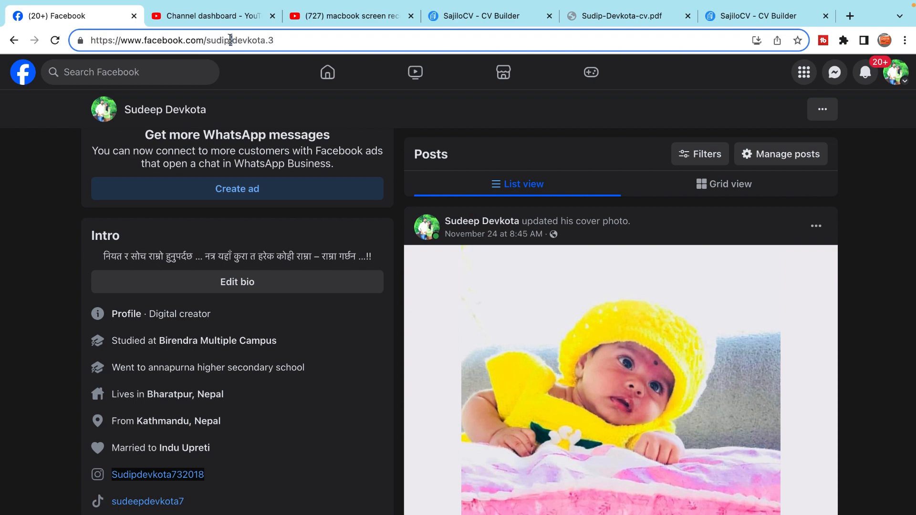
pyautogui.tripleClick(230, 40)
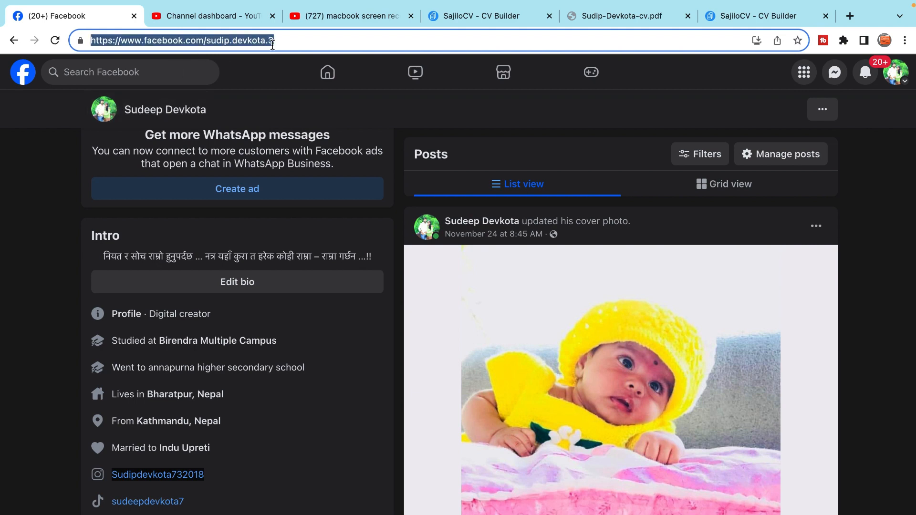
pyautogui.rightClick(261, 37)
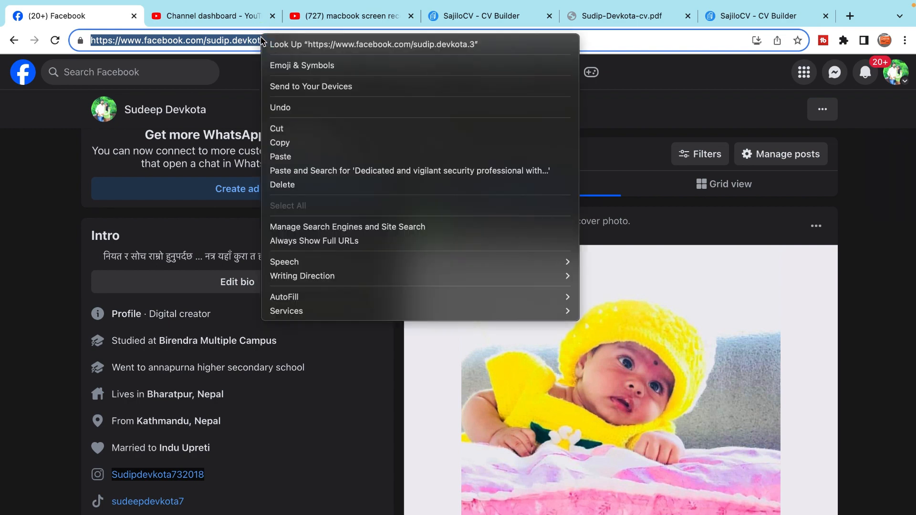
pyautogui.click(275, 142)
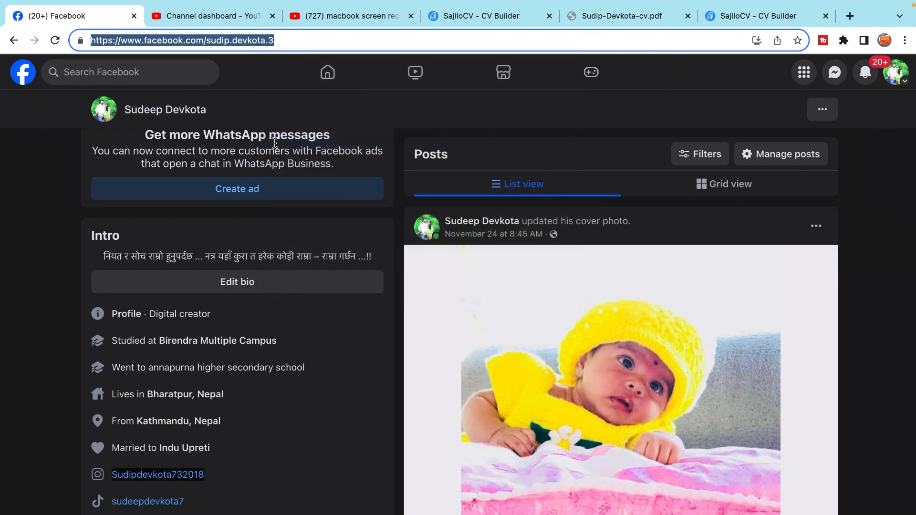
# Return to the CV builder and replace the Facebook entry's link with the copied profile address
pyautogui.click(741, 14)
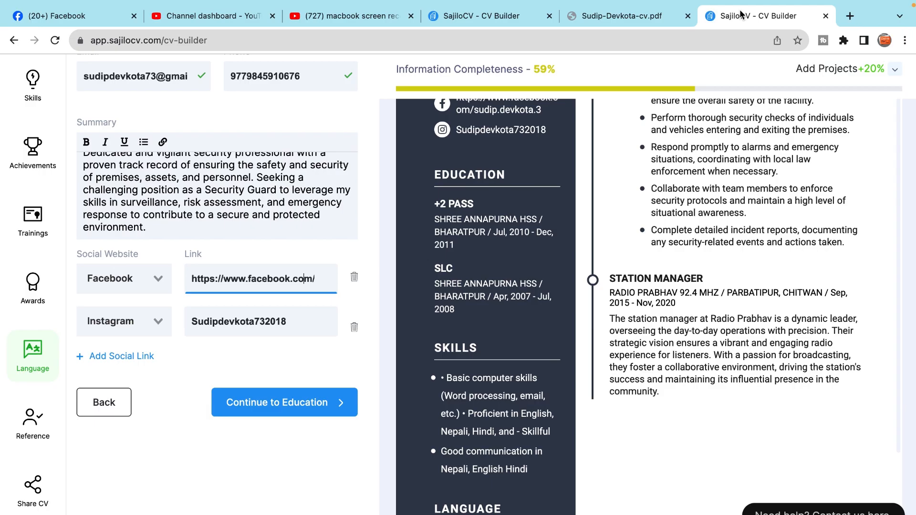
pyautogui.tripleClick(324, 281)
pyautogui.rightClick(325, 281)
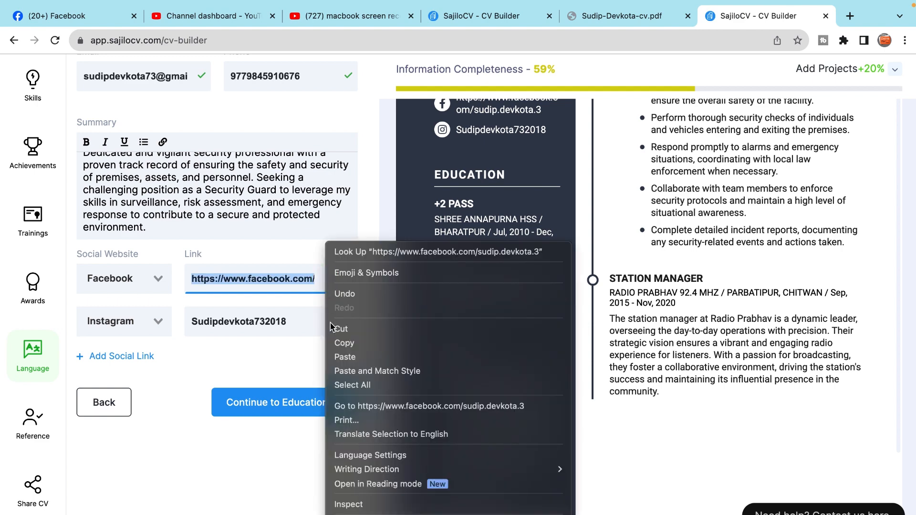
pyautogui.click(337, 358)
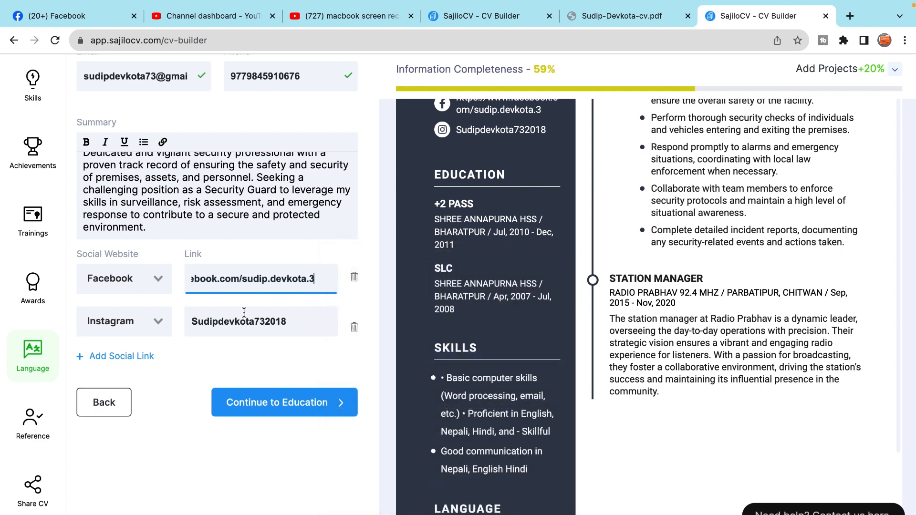
# Choose Instagram as the second social website, check its link field, and continue to the Education section
pyautogui.click(149, 325)
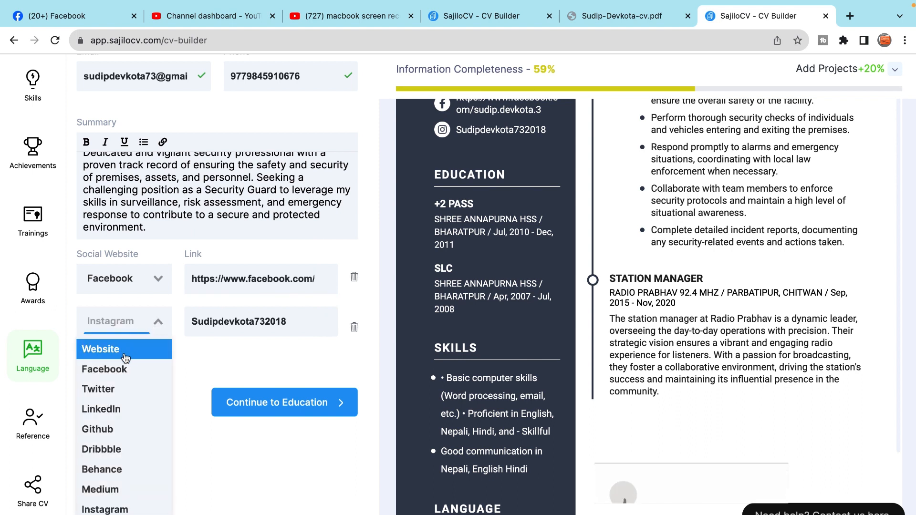
pyautogui.click(113, 510)
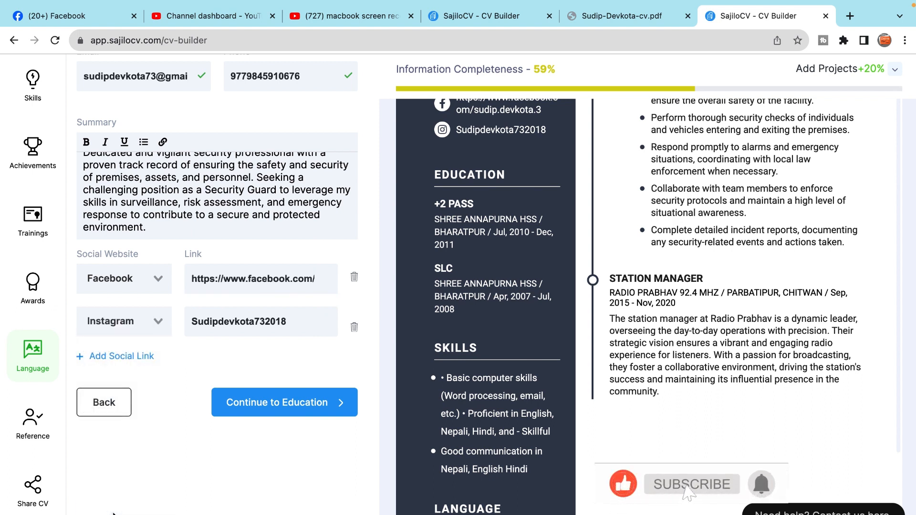
pyautogui.click(297, 320)
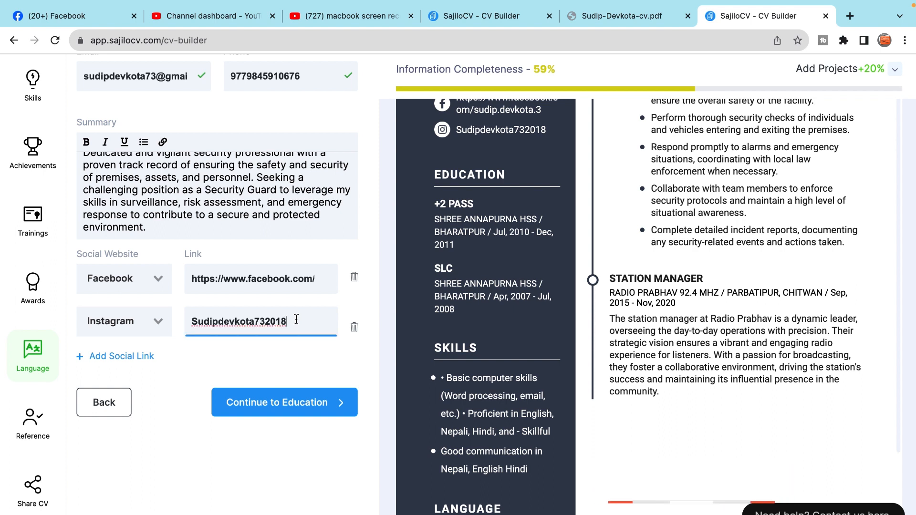
pyautogui.click(277, 408)
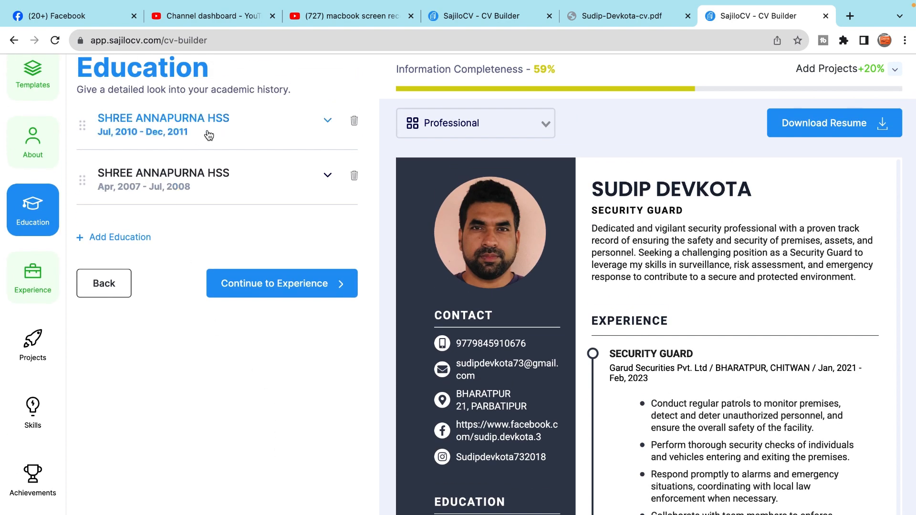
# Expand the first education entry and examine its school, degree, city, start date, graduation date and description fields
pyautogui.click(327, 122)
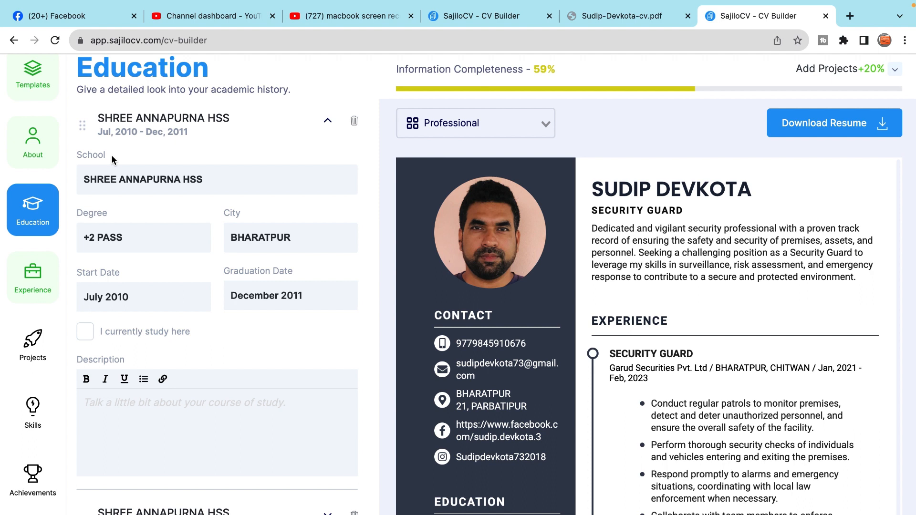
pyautogui.click(218, 177)
pyautogui.tripleClick(218, 177)
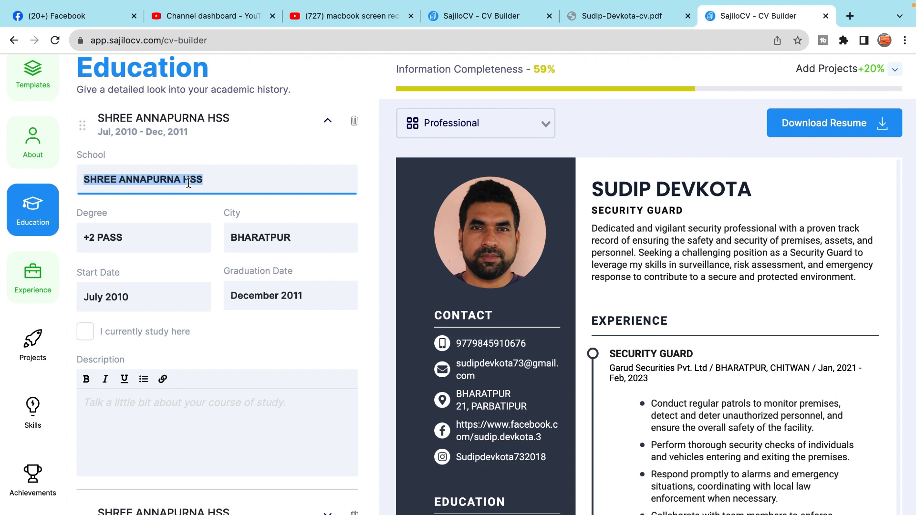
pyautogui.click(216, 179)
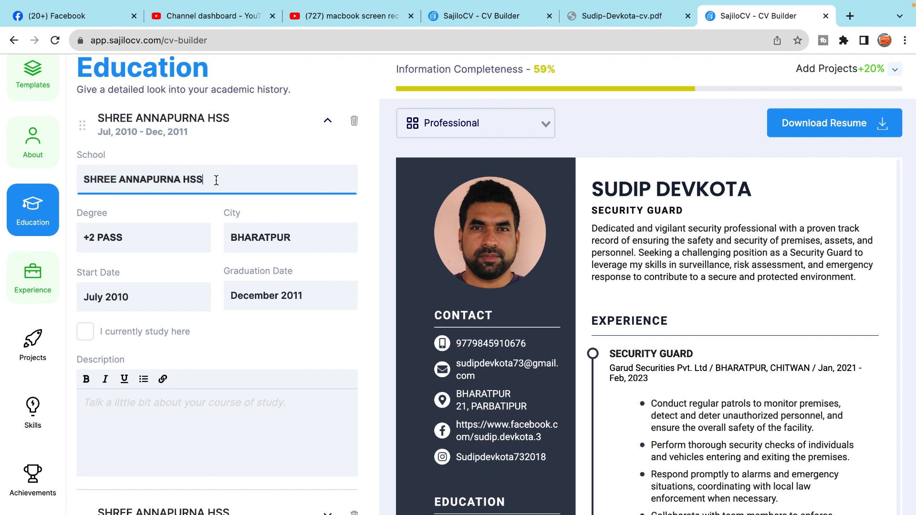
pyautogui.click(137, 242)
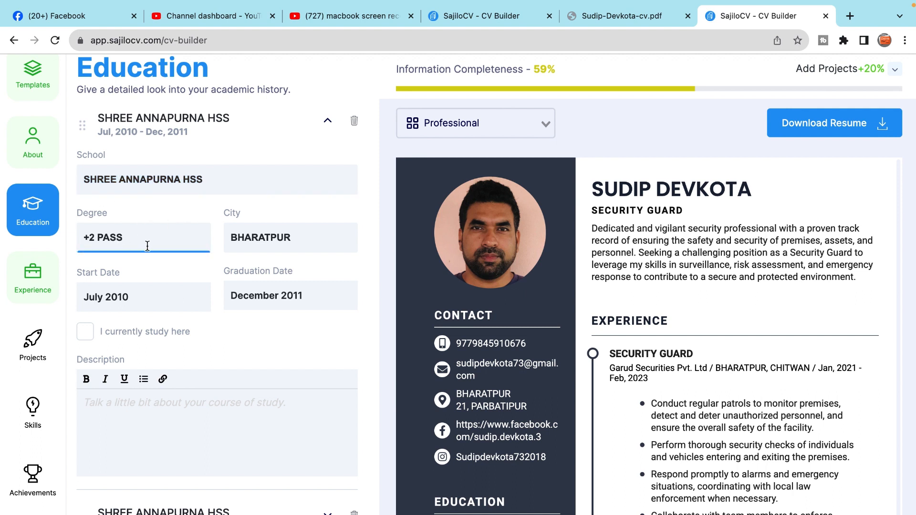
pyautogui.click(300, 241)
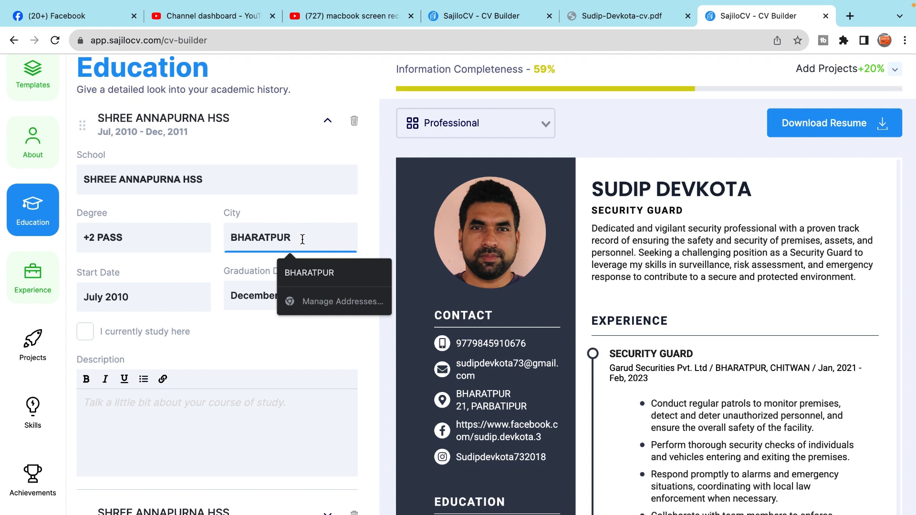
pyautogui.click(157, 299)
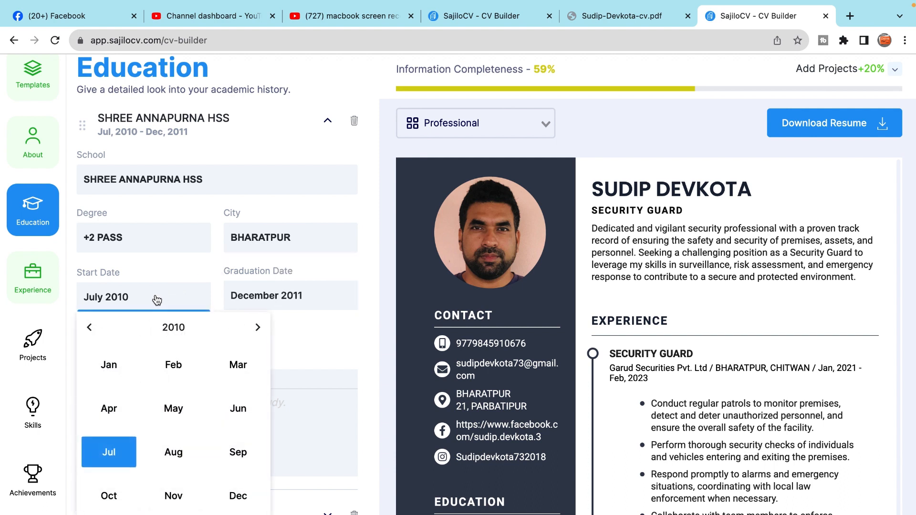
pyautogui.click(157, 300)
pyautogui.click(157, 300)
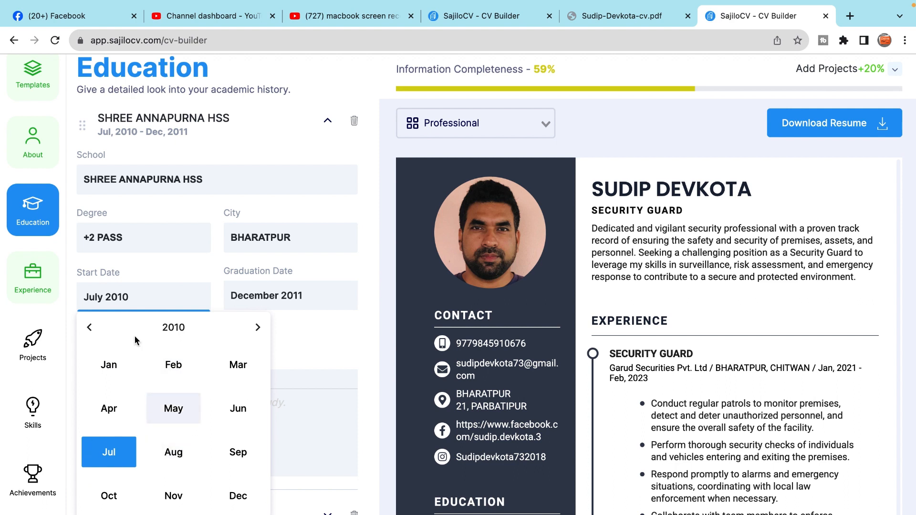
pyautogui.click(146, 300)
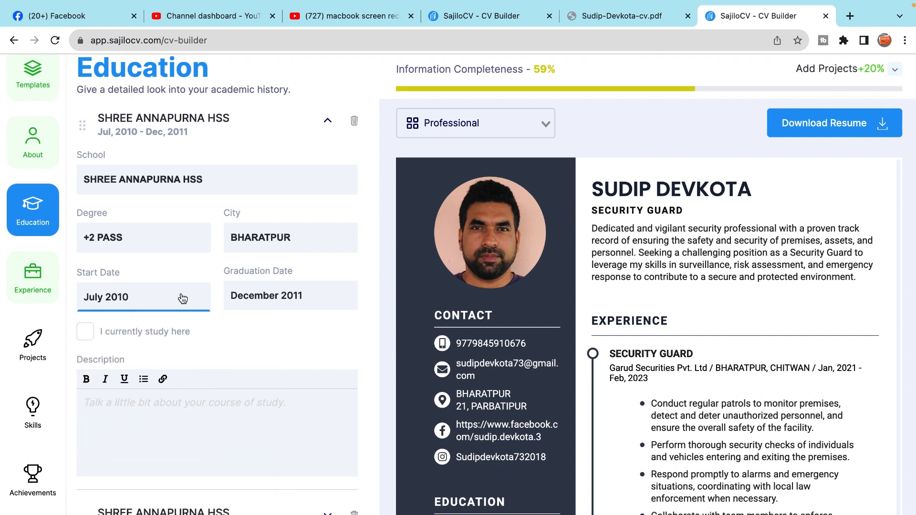
pyautogui.click(321, 298)
pyautogui.click(321, 298)
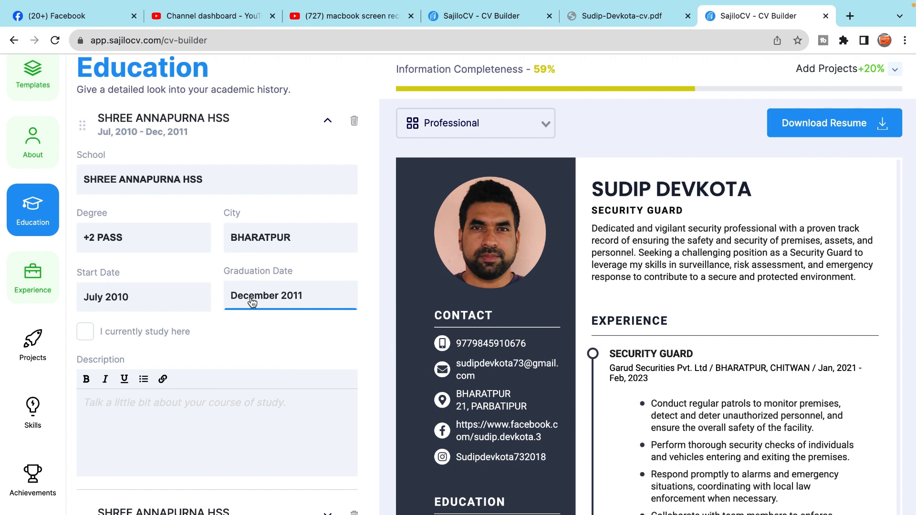
pyautogui.click(180, 406)
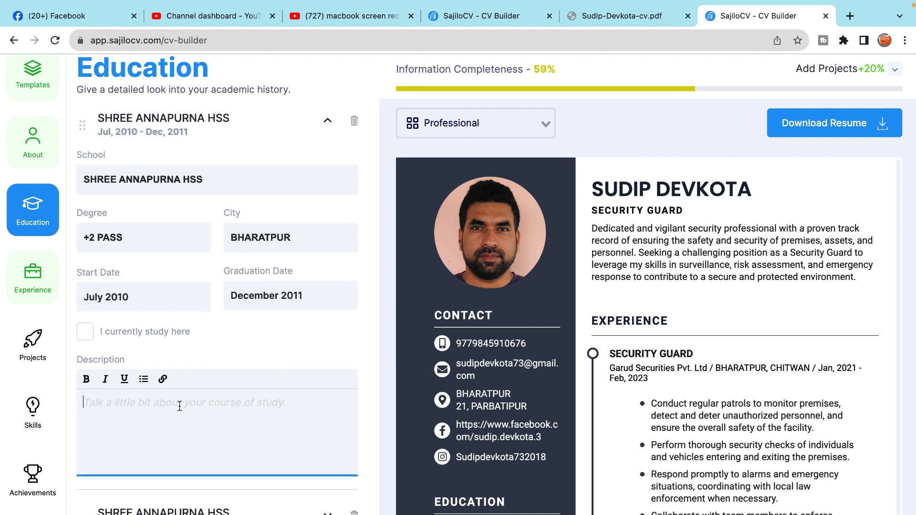
# Expand the SLC education entry and examine its degree, city, start date, graduation date and description fields
pyautogui.scroll(-5, 226, 430)
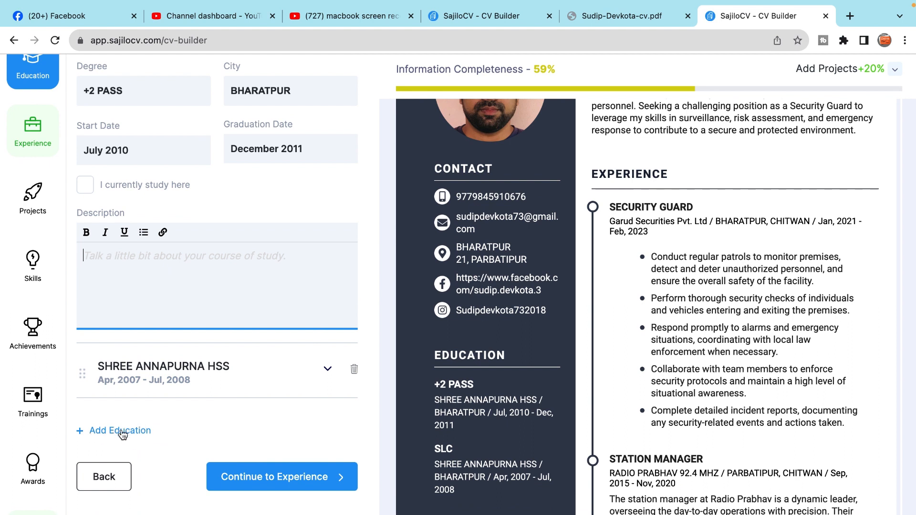
pyautogui.click(328, 371)
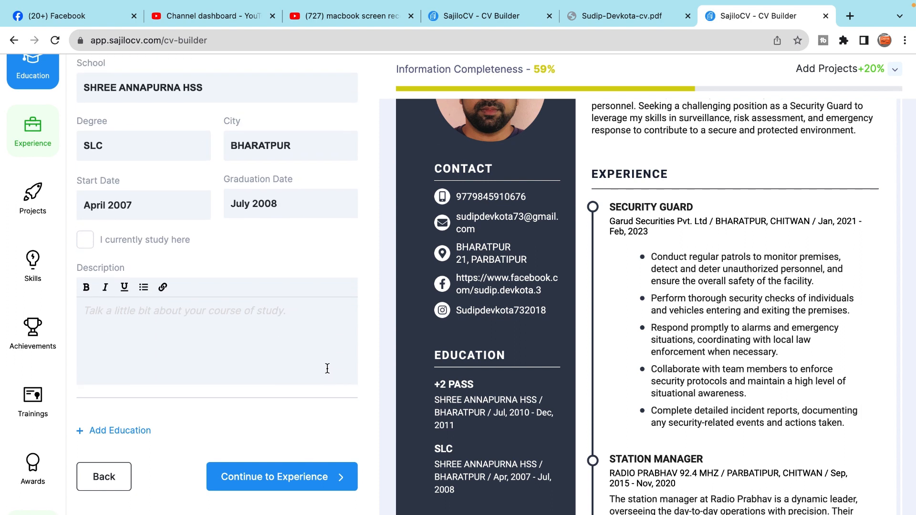
pyautogui.click(133, 142)
pyautogui.click(307, 149)
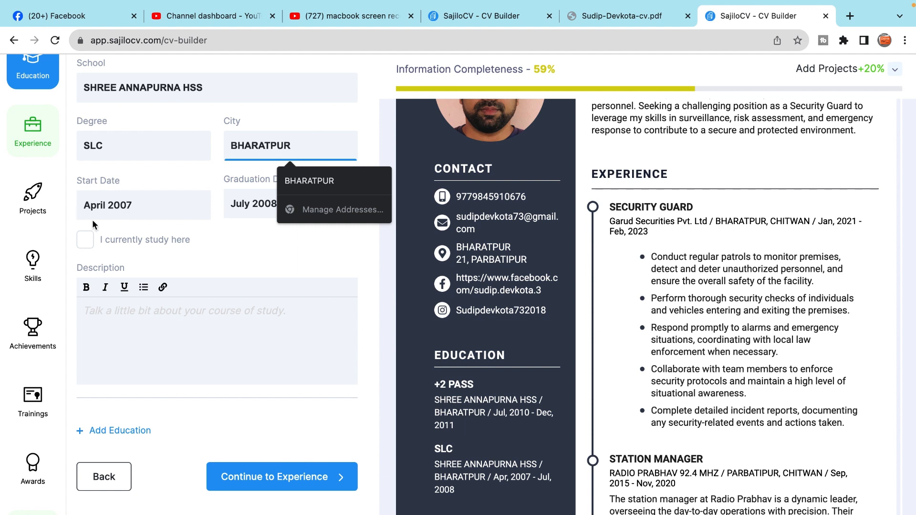
pyautogui.click(106, 209)
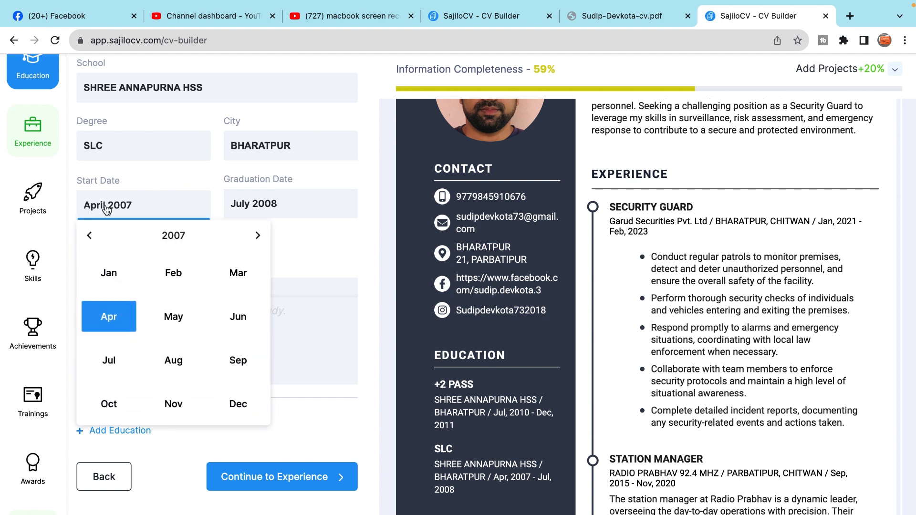
pyautogui.click(165, 215)
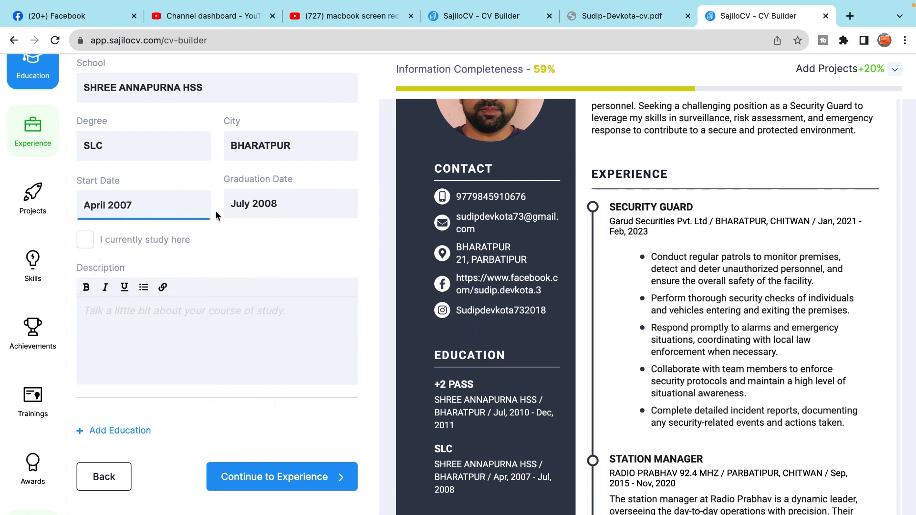
pyautogui.click(301, 213)
pyautogui.click(301, 212)
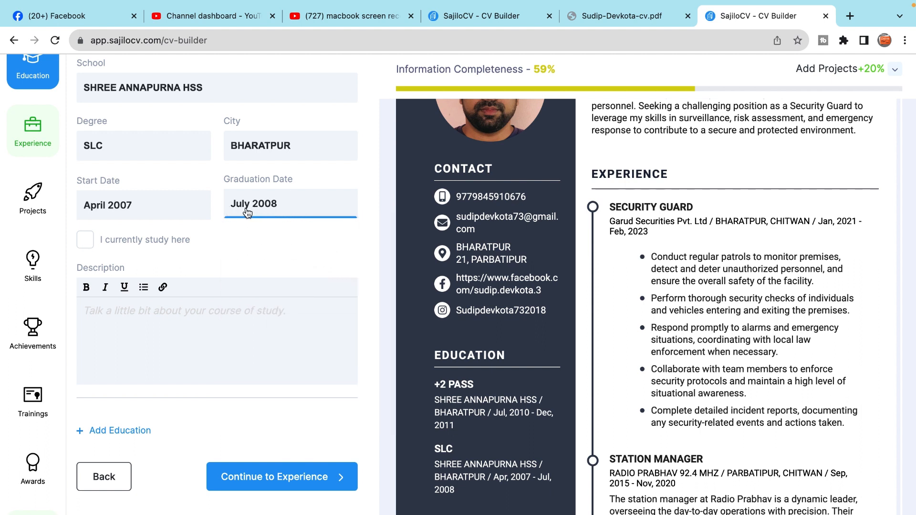
pyautogui.click(292, 209)
pyautogui.click(296, 210)
pyautogui.click(185, 321)
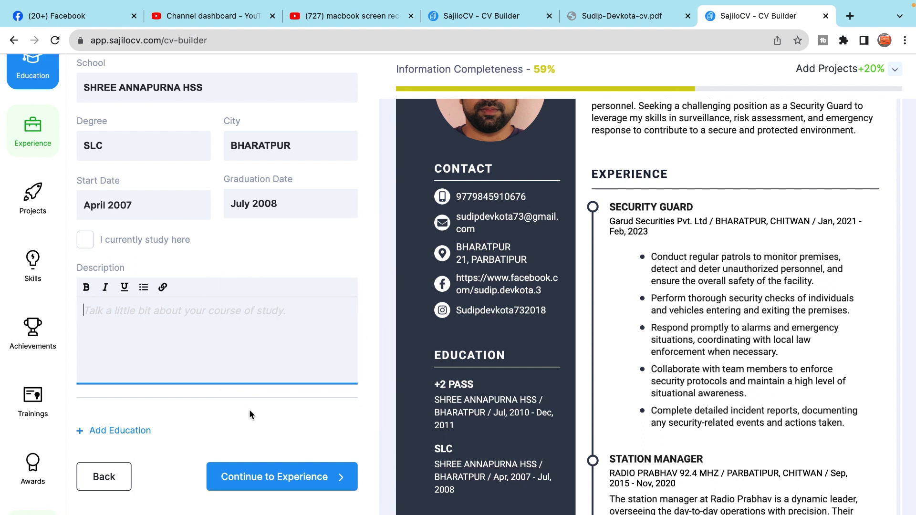
# Continue to Work Experience, expand the Security Guard entry and examine its job title, employer, location, start date and end date fields
pyautogui.click(282, 483)
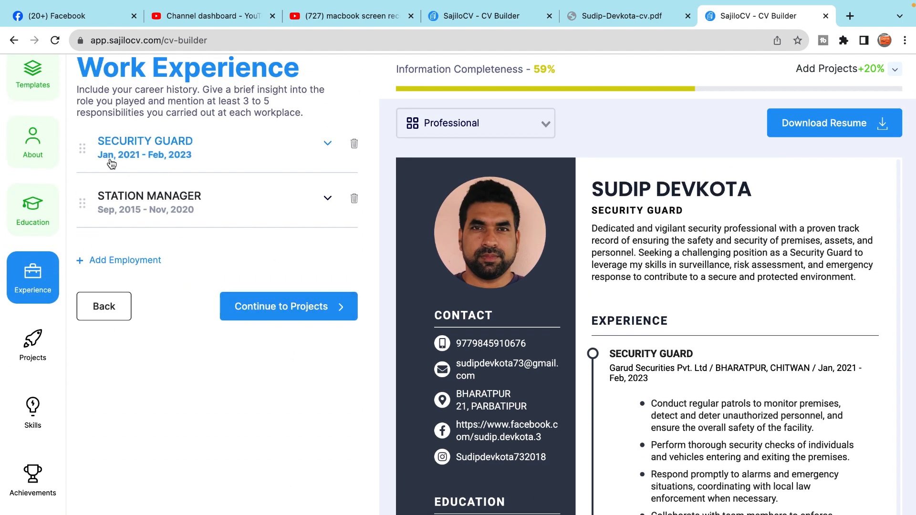
pyautogui.click(328, 144)
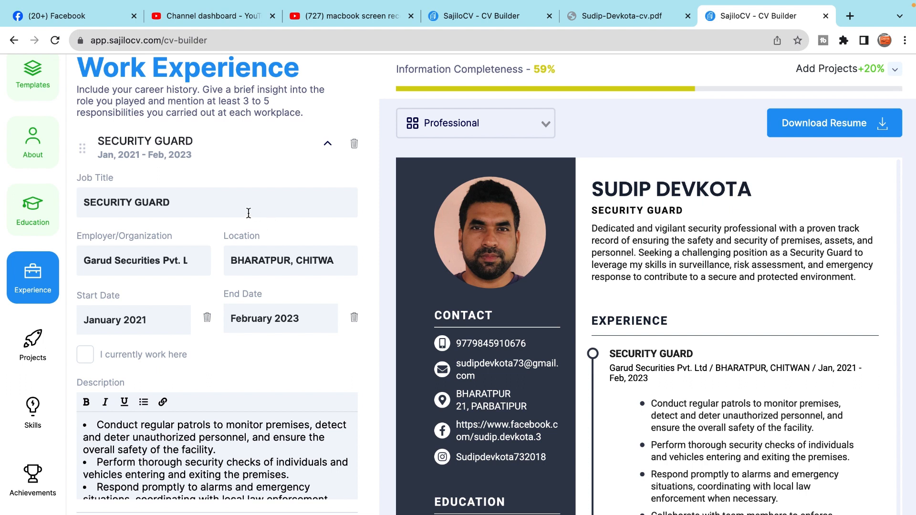
pyautogui.click(209, 201)
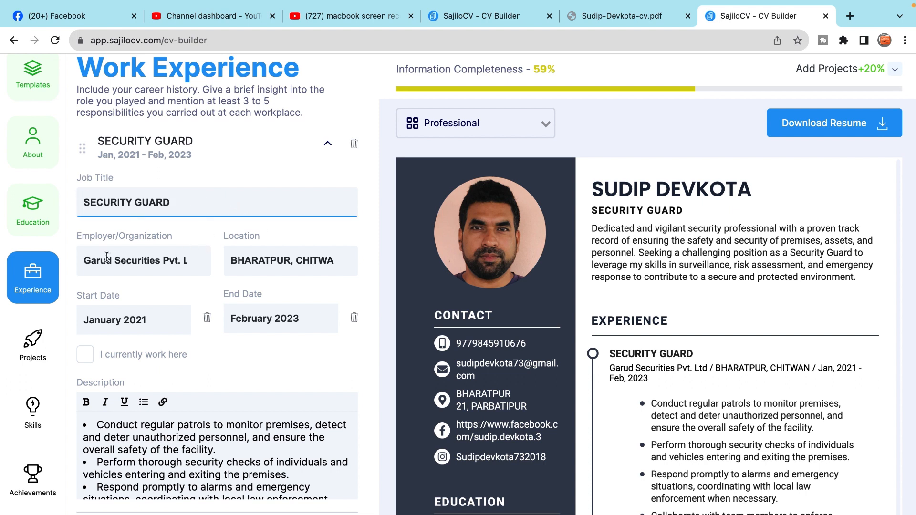
pyautogui.click(190, 264)
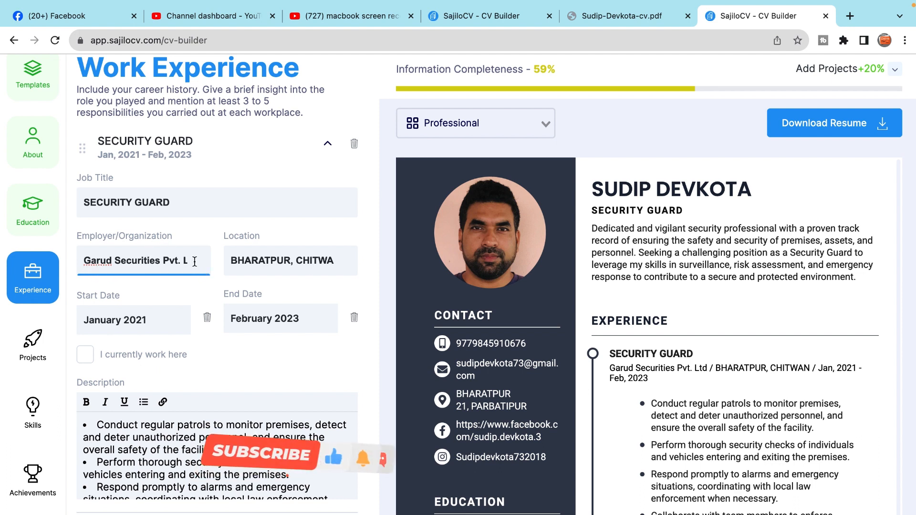
pyautogui.click(306, 262)
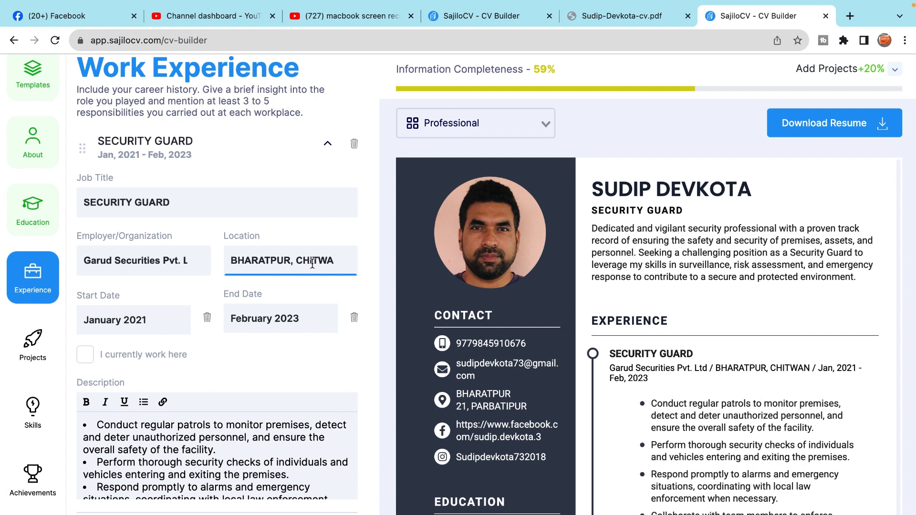
pyautogui.click(161, 326)
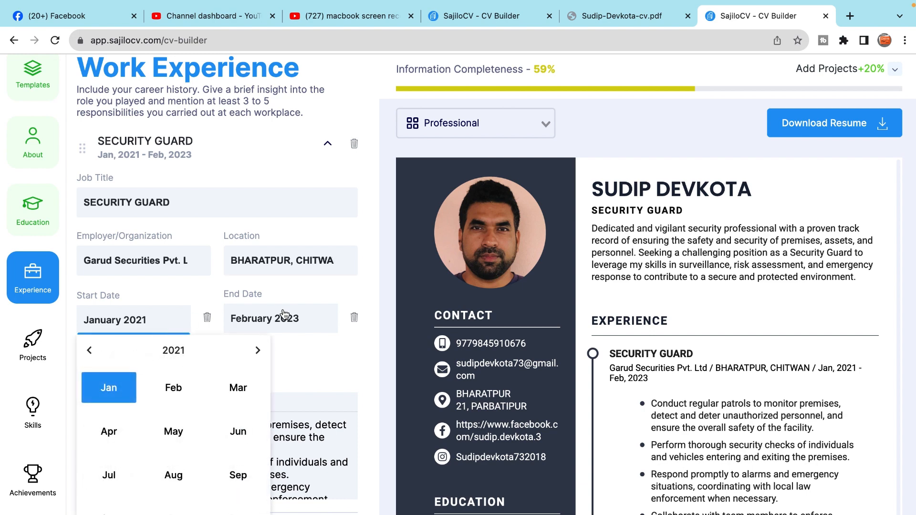
pyautogui.click(309, 324)
pyautogui.click(310, 324)
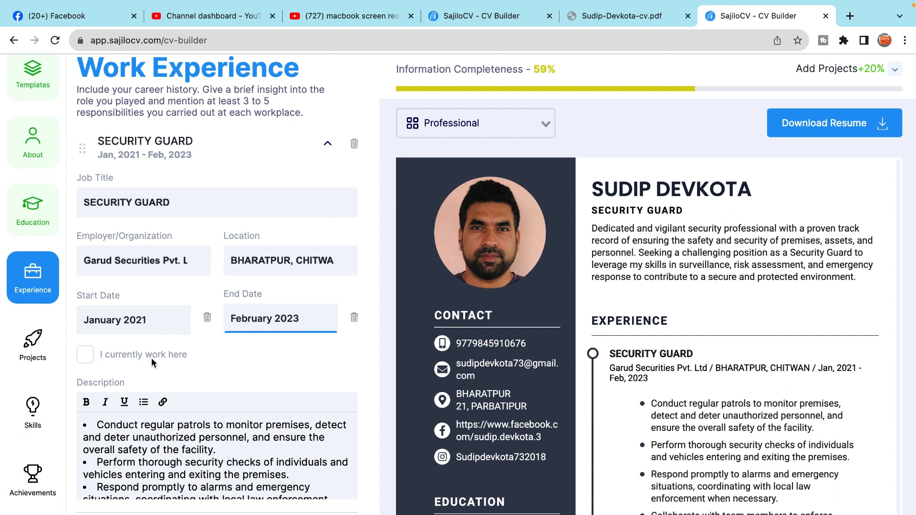
# Mark the Security Guard job as currently held and clear that mark again
pyautogui.click(83, 360)
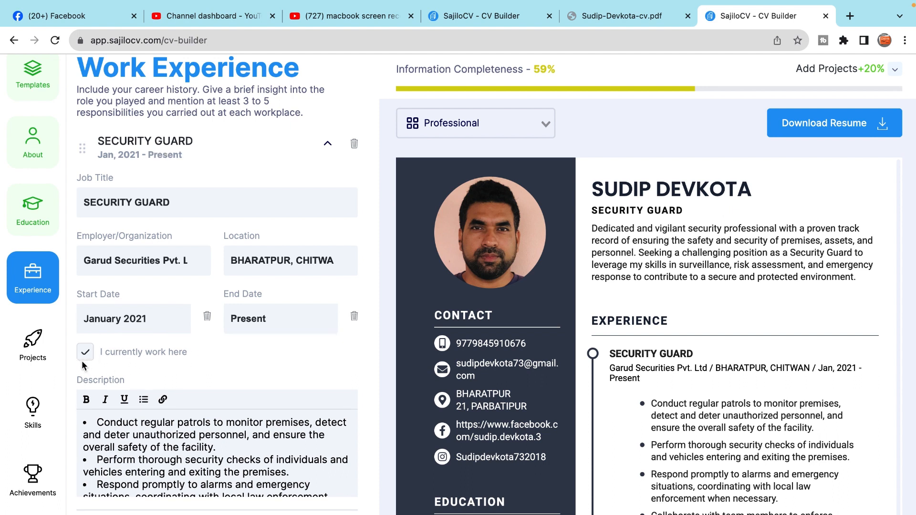
pyautogui.click(82, 360)
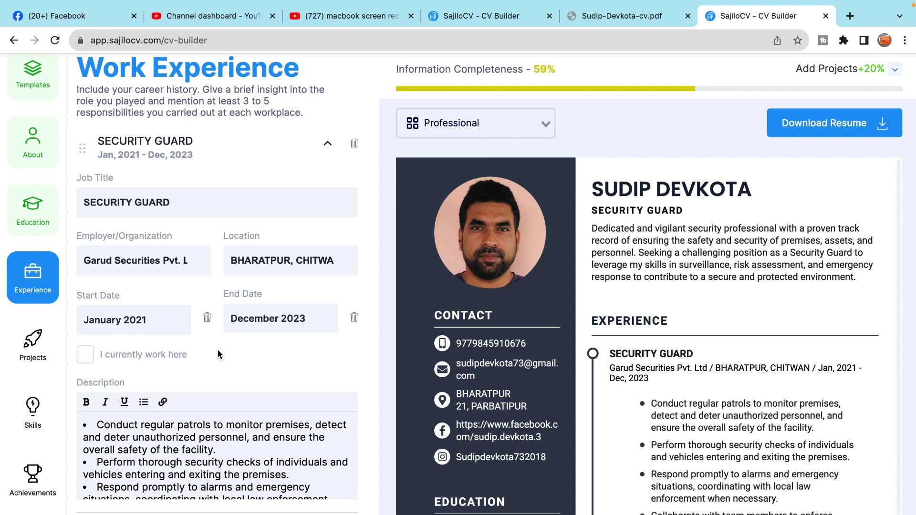
# Read through the bulleted responsibilities in the Security Guard entry's description
pyautogui.click(215, 446)
pyautogui.scroll(-3, 215, 446)
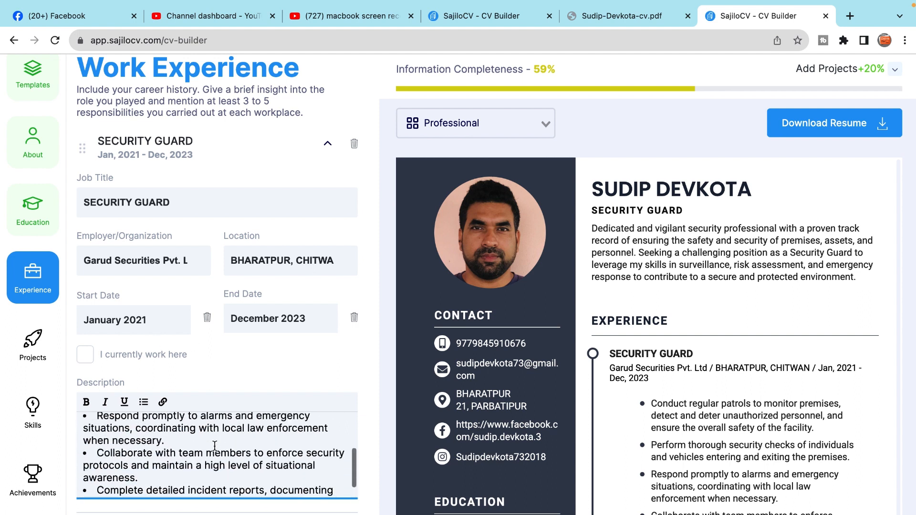
pyautogui.scroll(2, 215, 446)
pyautogui.scroll(-2, 215, 446)
pyautogui.scroll(-1, 215, 446)
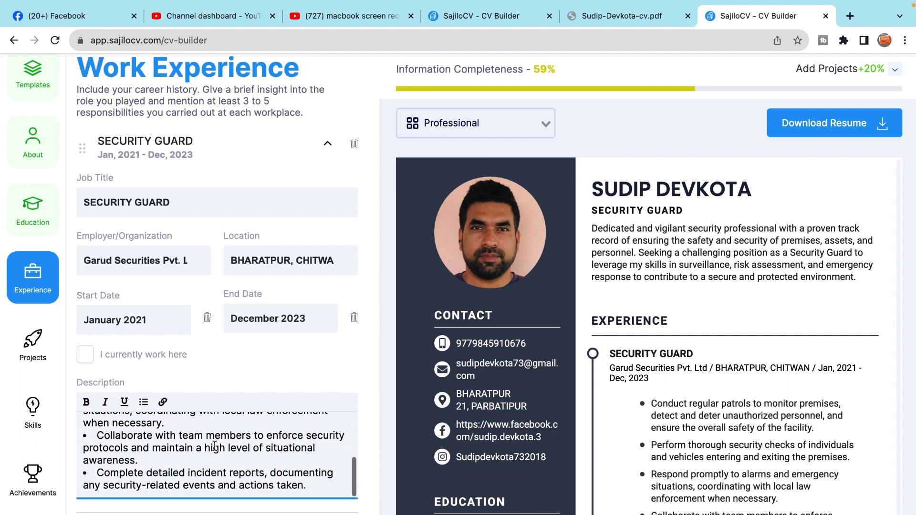
pyautogui.scroll(4, 215, 446)
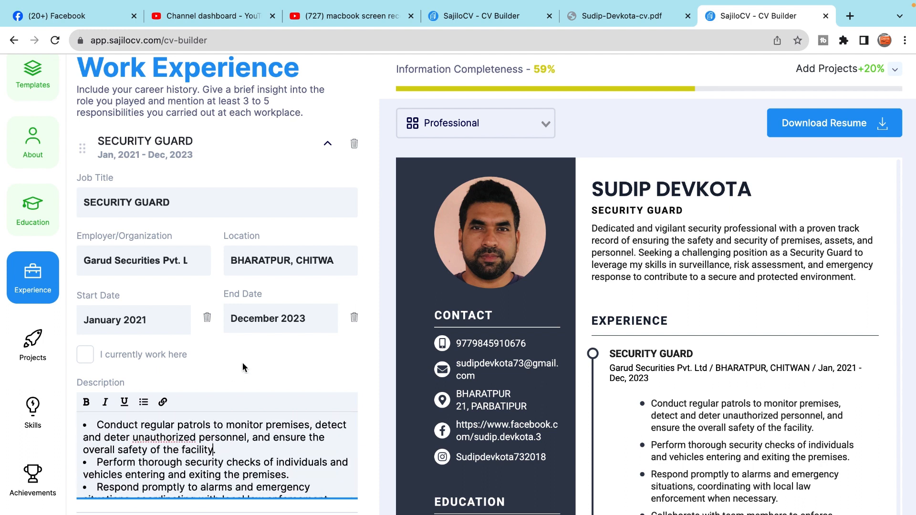
pyautogui.scroll(-4, 227, 448)
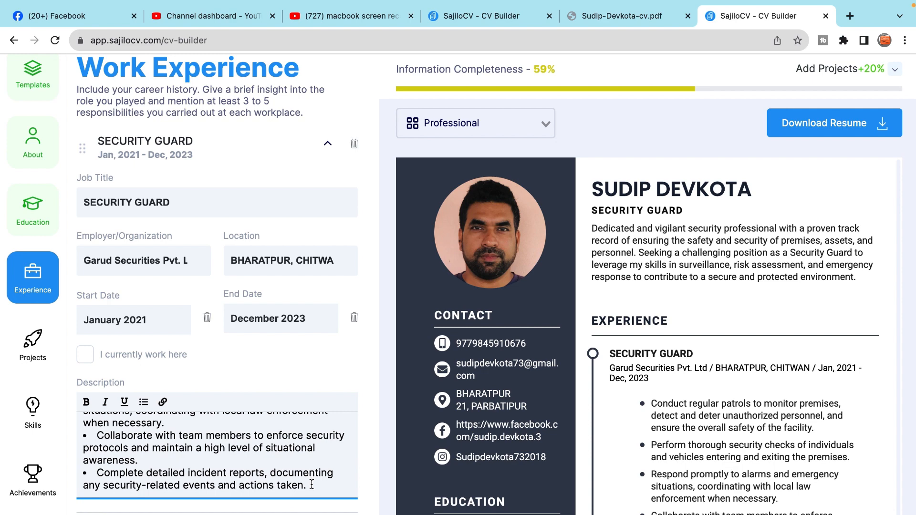
pyautogui.moveTo(311, 484); pyautogui.dragTo(87, 425)
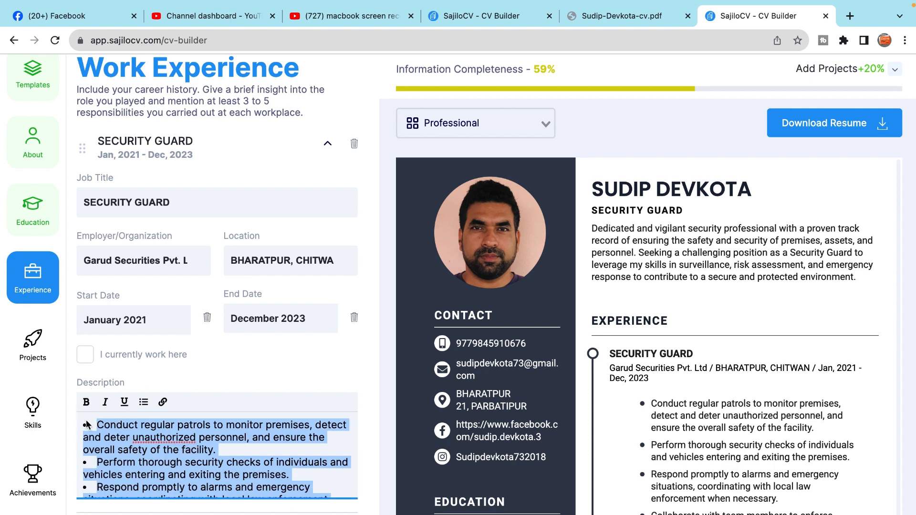
pyautogui.click(196, 436)
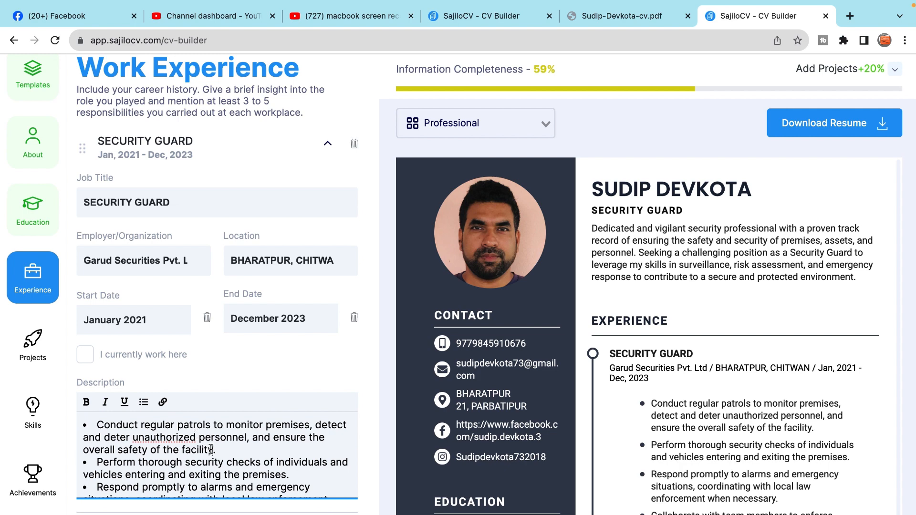
pyautogui.scroll(-1, 245, 454)
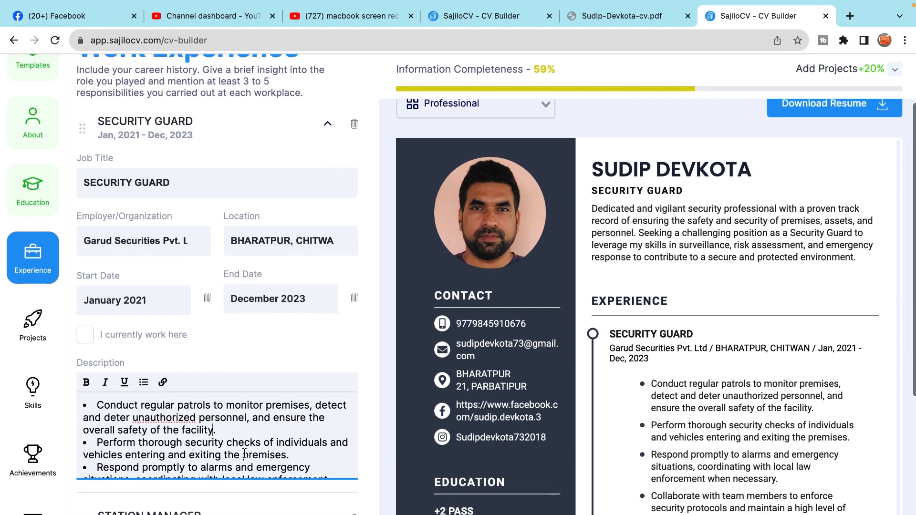
pyautogui.scroll(-3, 261, 440)
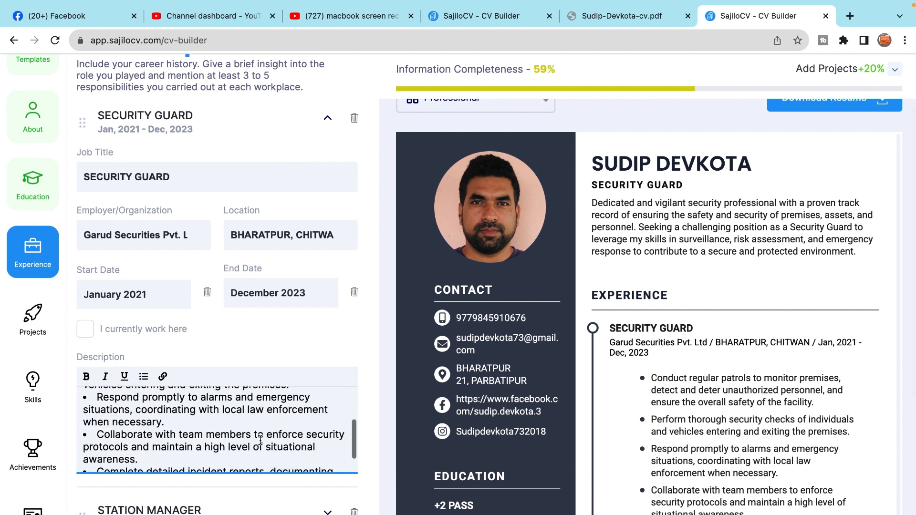
# Expand the Station Manager entry and examine its job title, employer, location, start date and end date fields
pyautogui.scroll(-5, 261, 440)
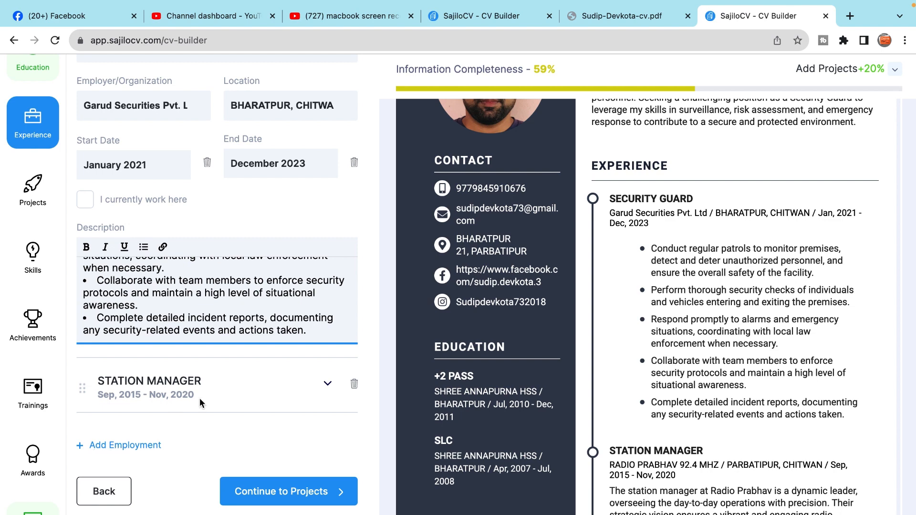
pyautogui.click(329, 383)
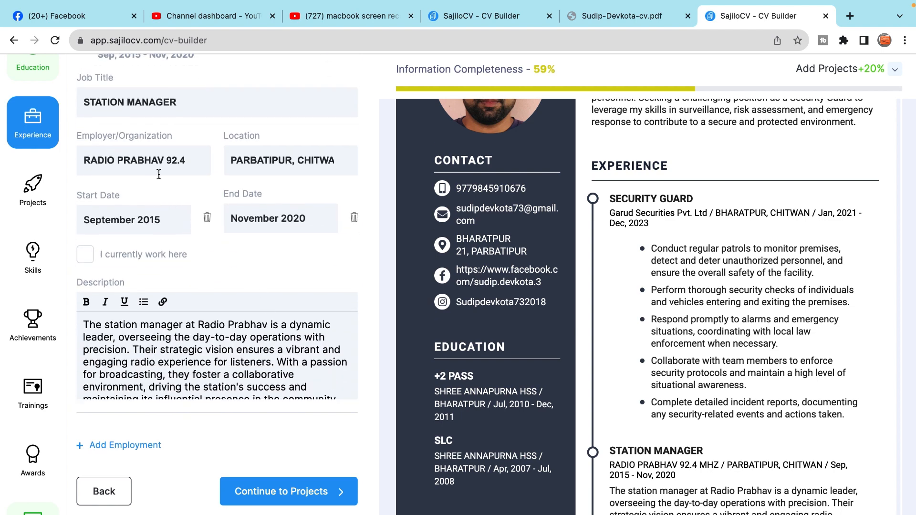
pyautogui.scroll(2, 159, 175)
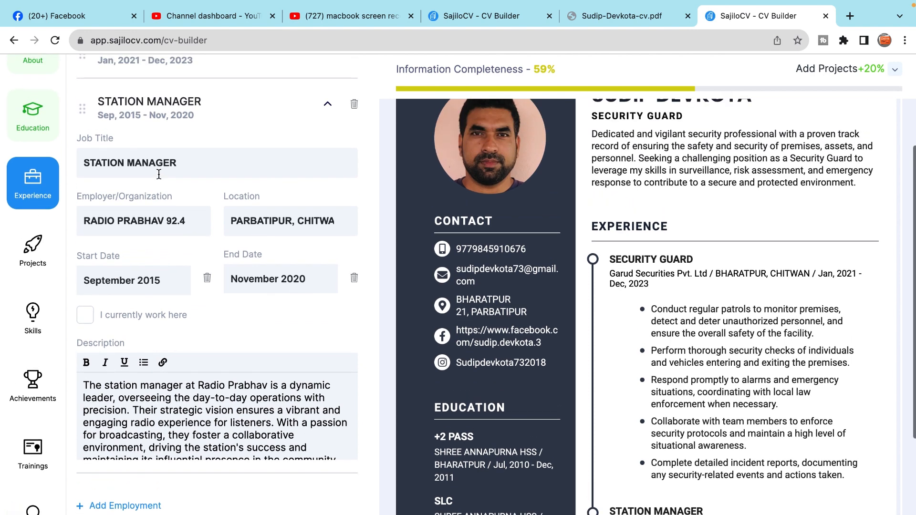
pyautogui.click(187, 168)
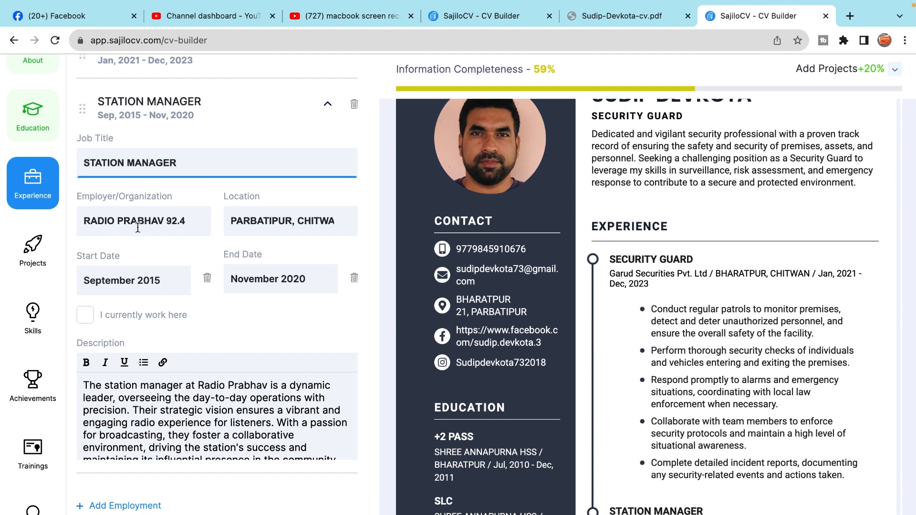
pyautogui.click(188, 220)
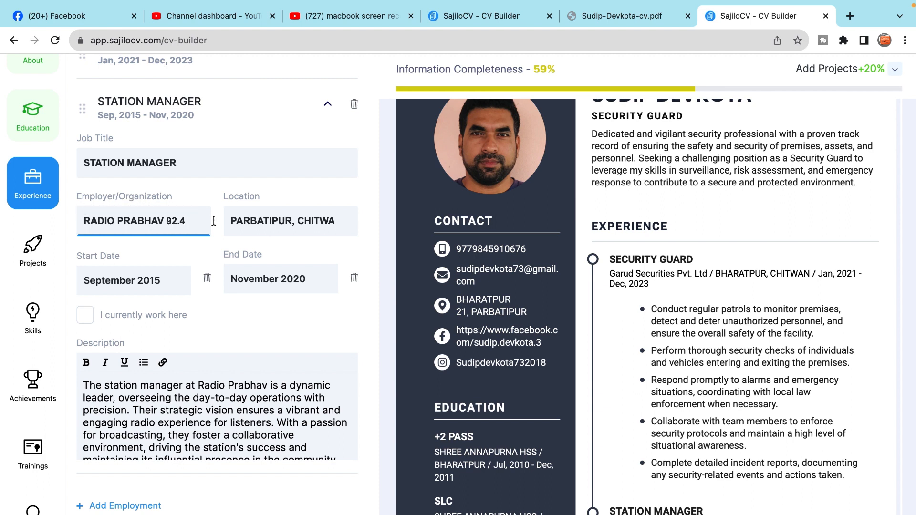
pyautogui.click(300, 230)
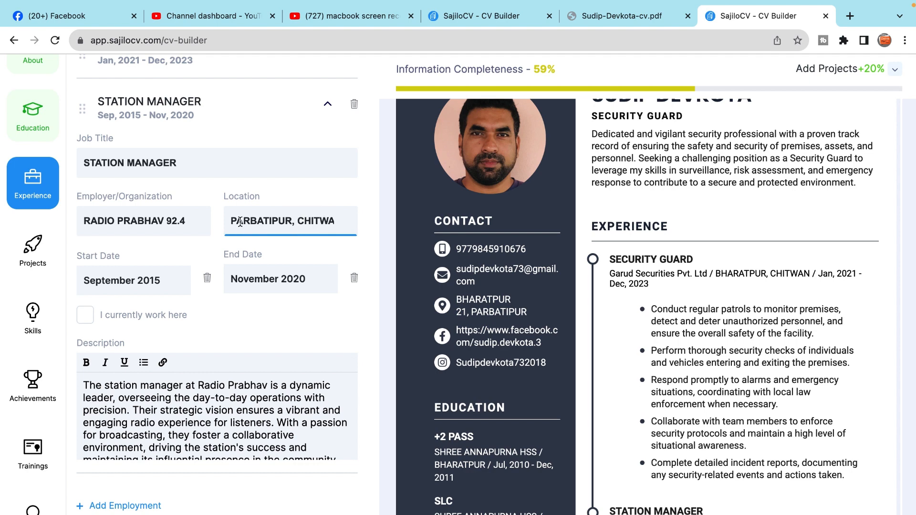
pyautogui.click(132, 283)
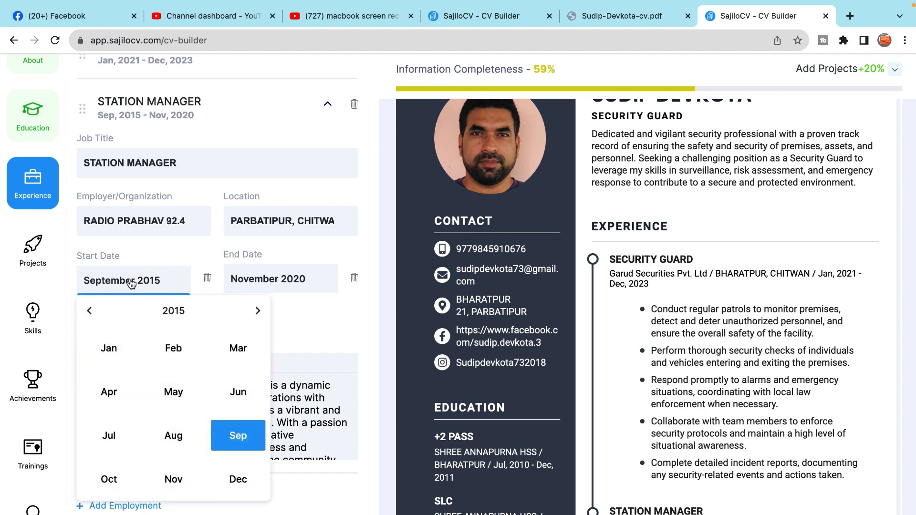
pyautogui.click(165, 283)
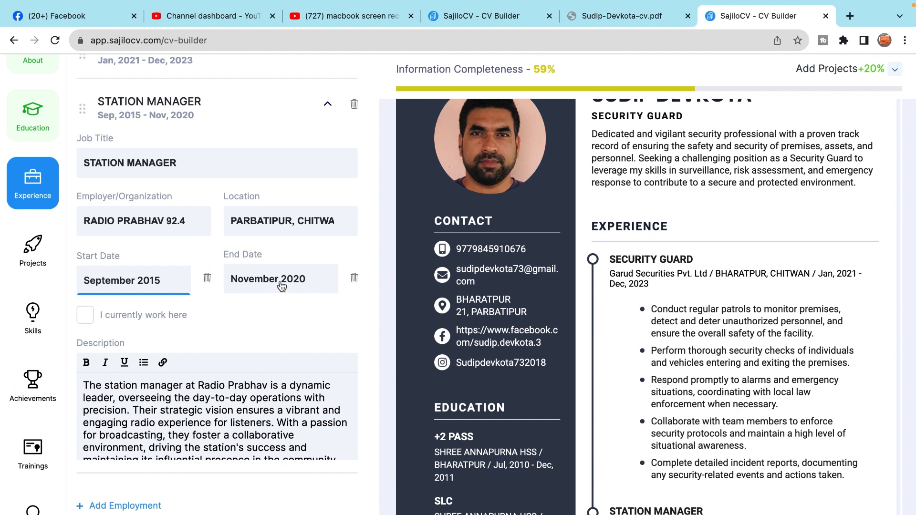
pyautogui.click(311, 286)
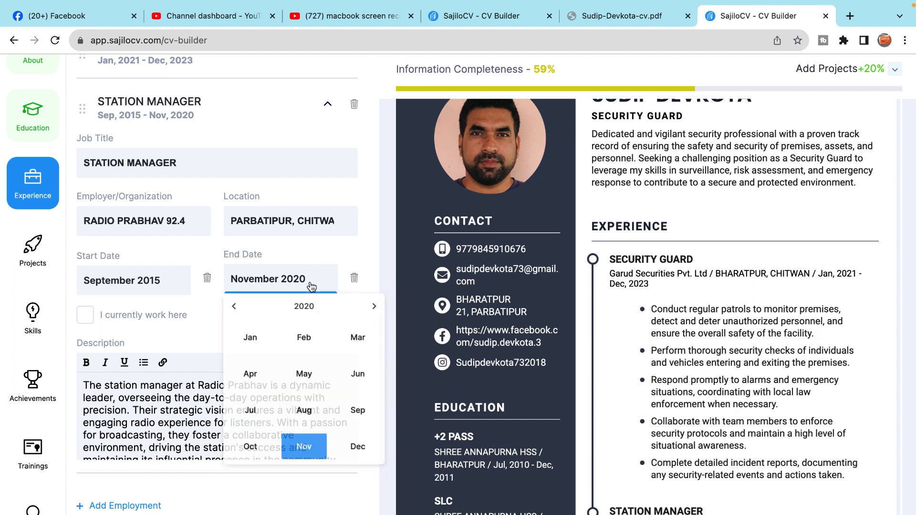
pyautogui.click(311, 285)
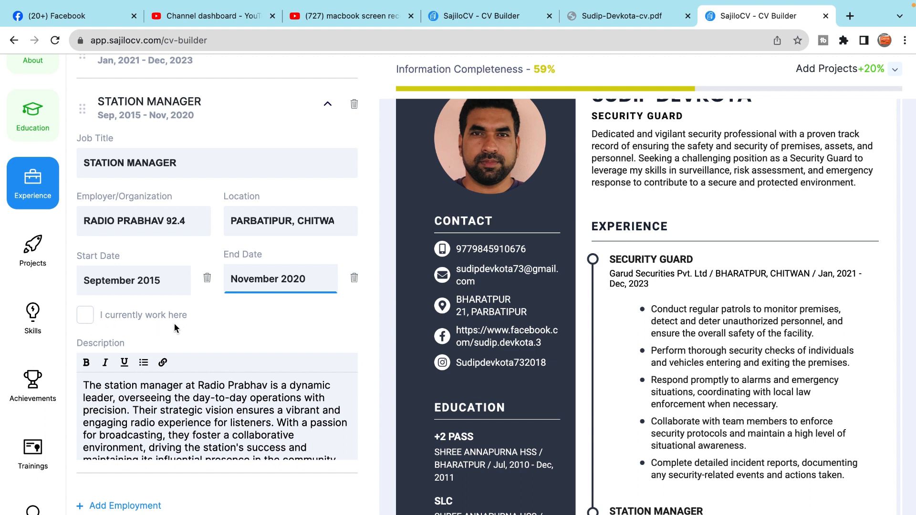
# Mark the Station Manager job as currently held and clear that mark again
pyautogui.click(92, 316)
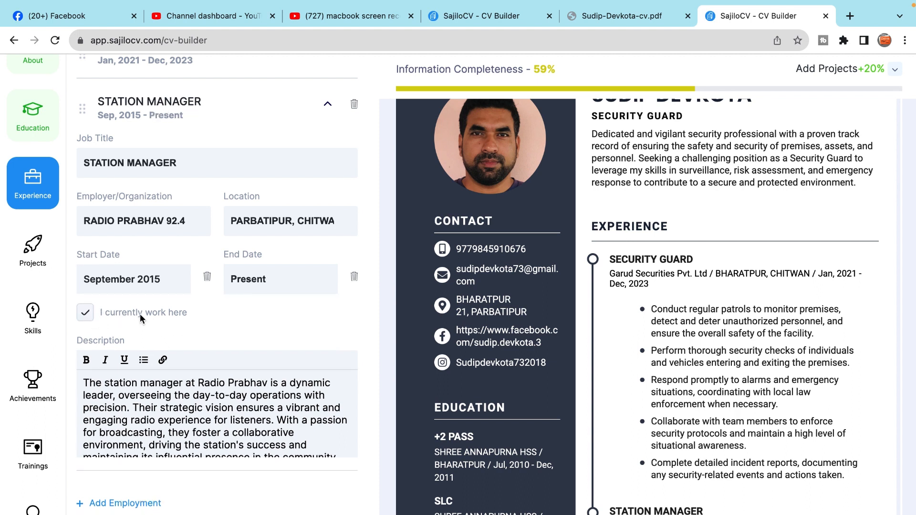
pyautogui.click(87, 316)
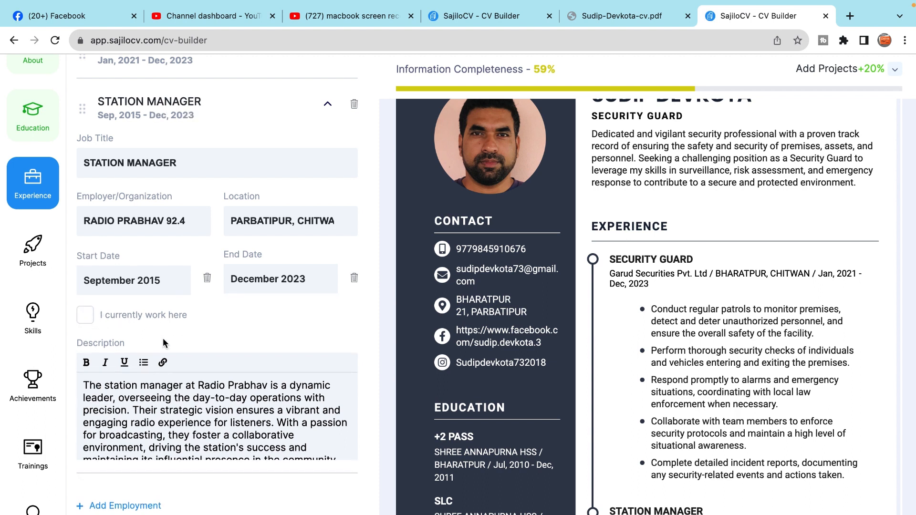
# Read through the Station Manager entry's description from beginning to end
pyautogui.click(268, 429)
pyautogui.scroll(-1, 267, 430)
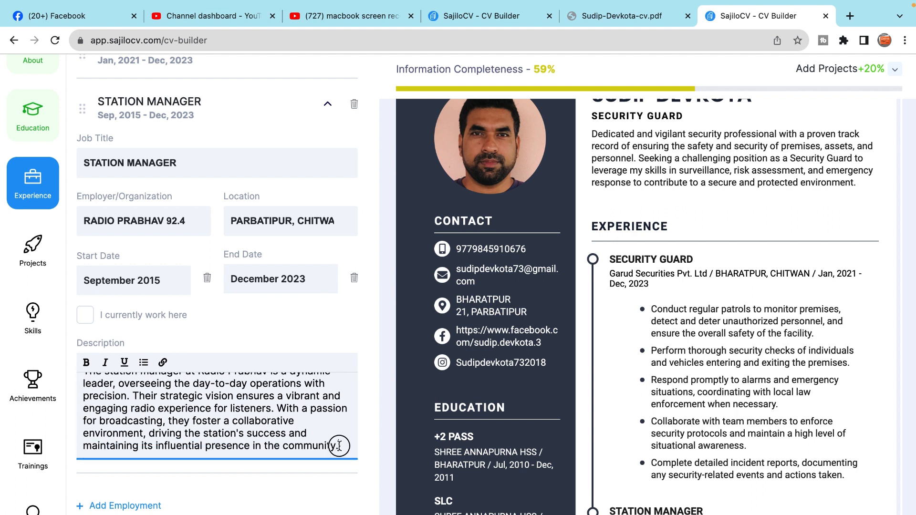
pyautogui.moveTo(339, 446); pyautogui.dragTo(82, 386)
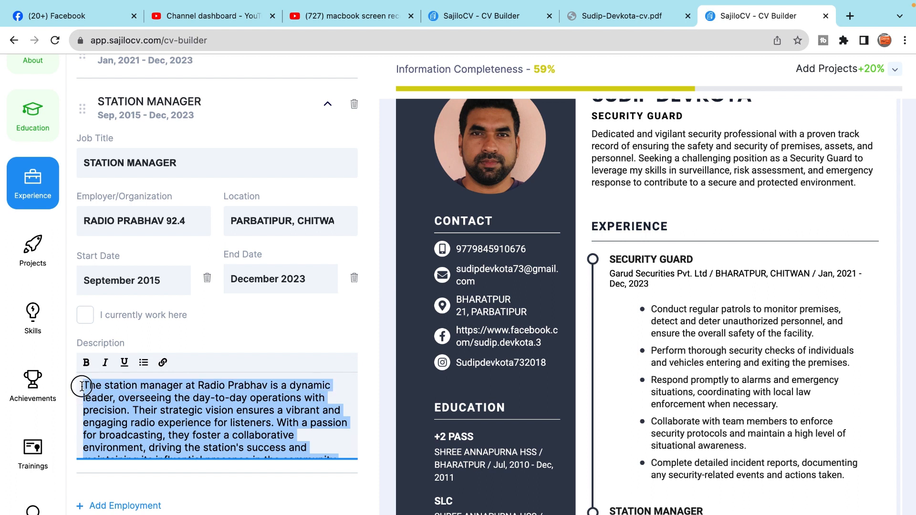
pyautogui.click(202, 412)
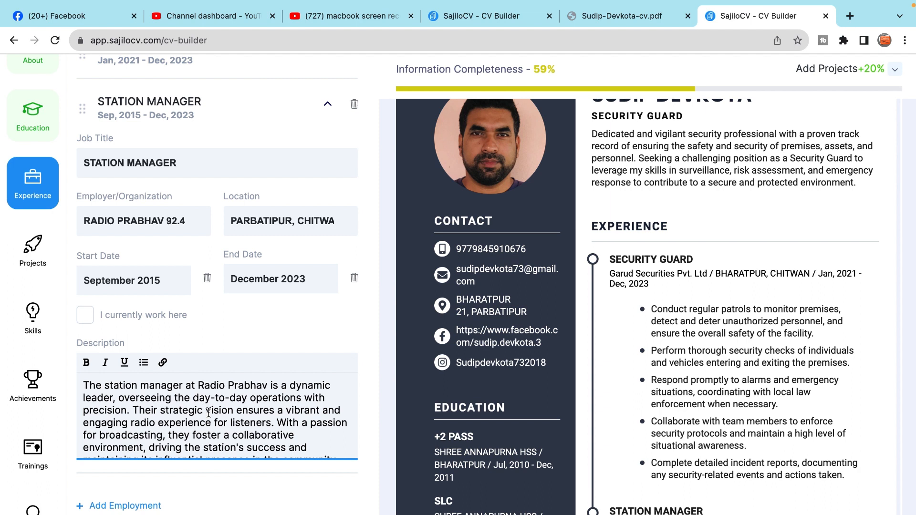
pyautogui.scroll(-1, 216, 409)
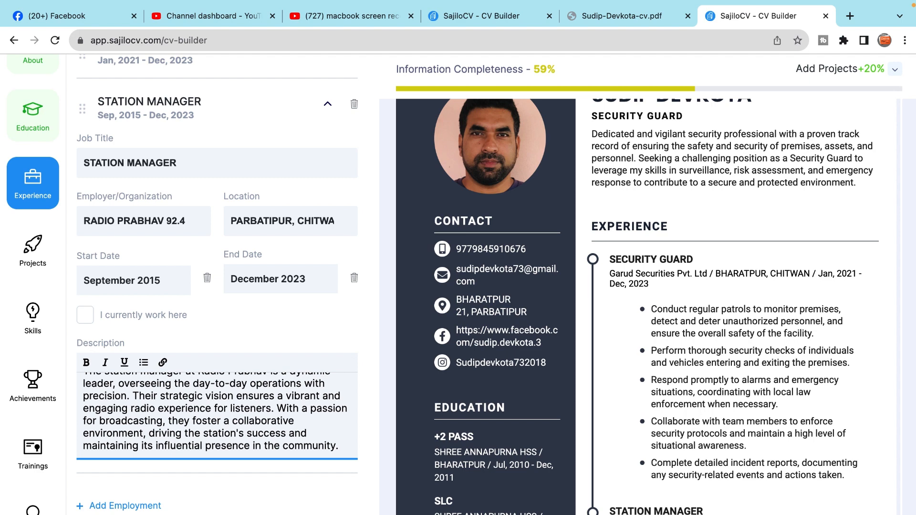
# Continue to Projects and examine the project title, description and project link fields, leaving them empty
pyautogui.click(296, 514)
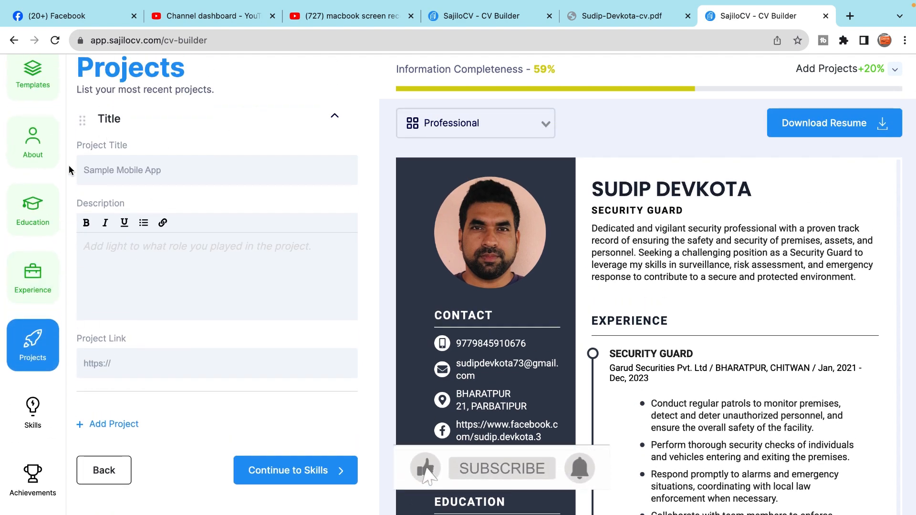
pyautogui.click(115, 167)
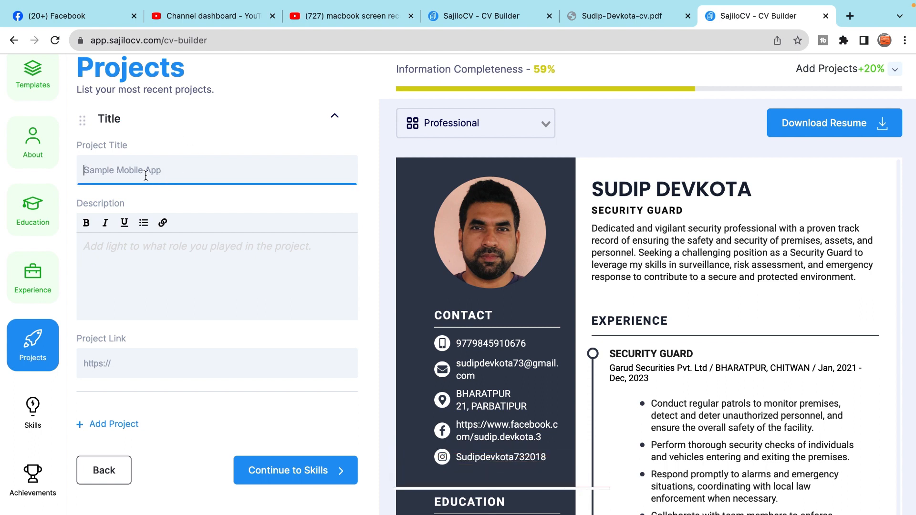
pyautogui.click(147, 264)
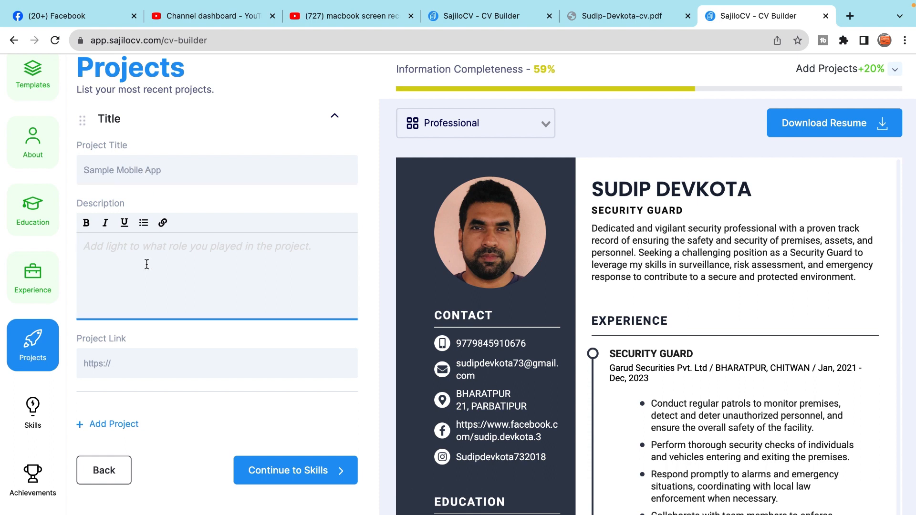
pyautogui.click(139, 357)
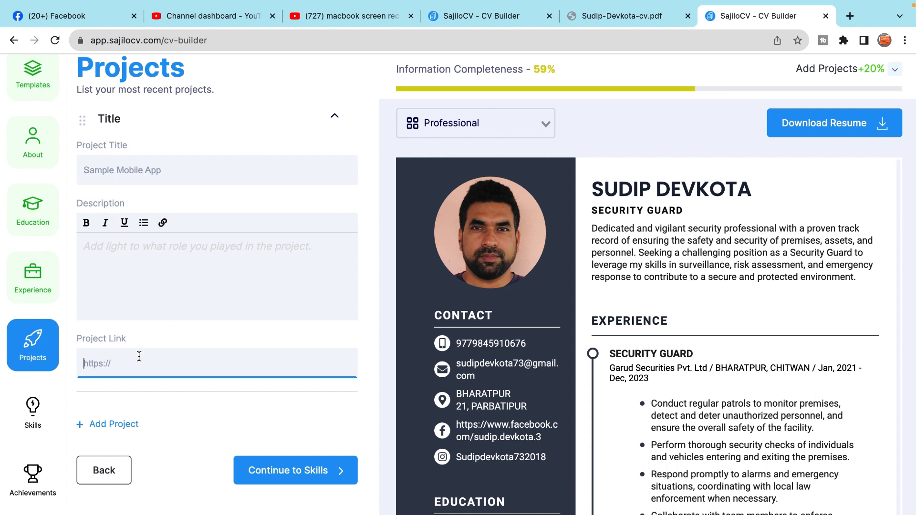
# Continue to Skills, expand the basic computer skills entry and set its level to Experienced
pyautogui.click(304, 477)
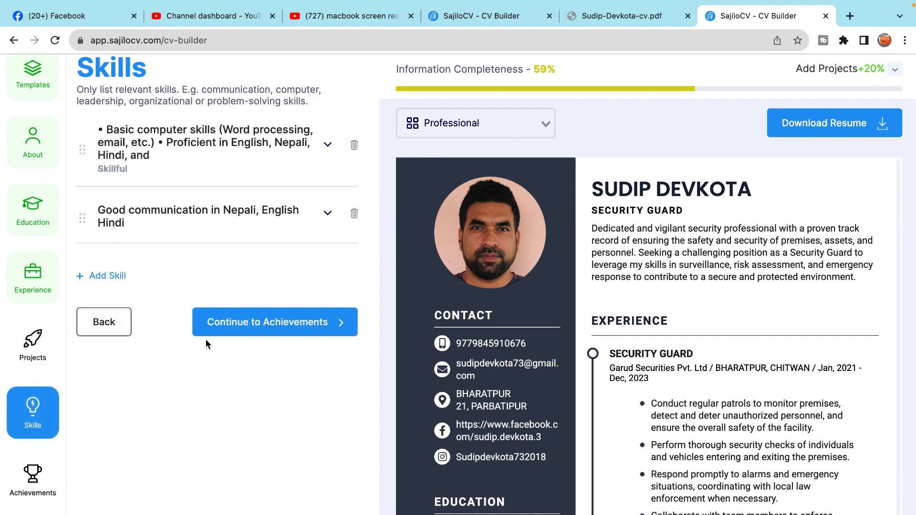
pyautogui.click(327, 145)
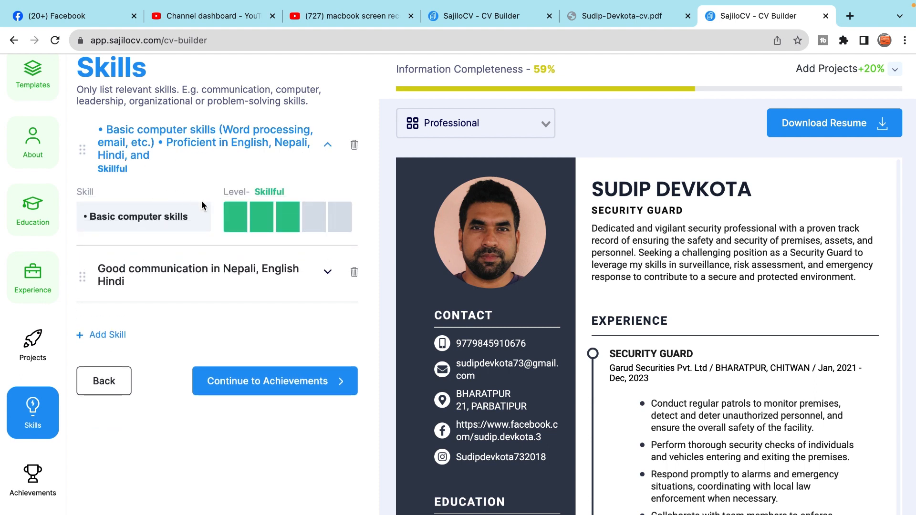
pyautogui.click(193, 216)
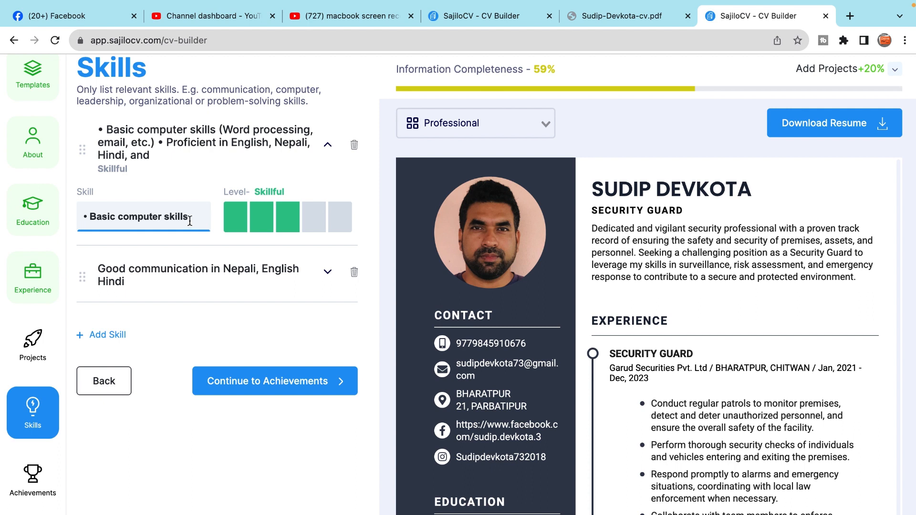
pyautogui.click(308, 227)
pyautogui.click(339, 226)
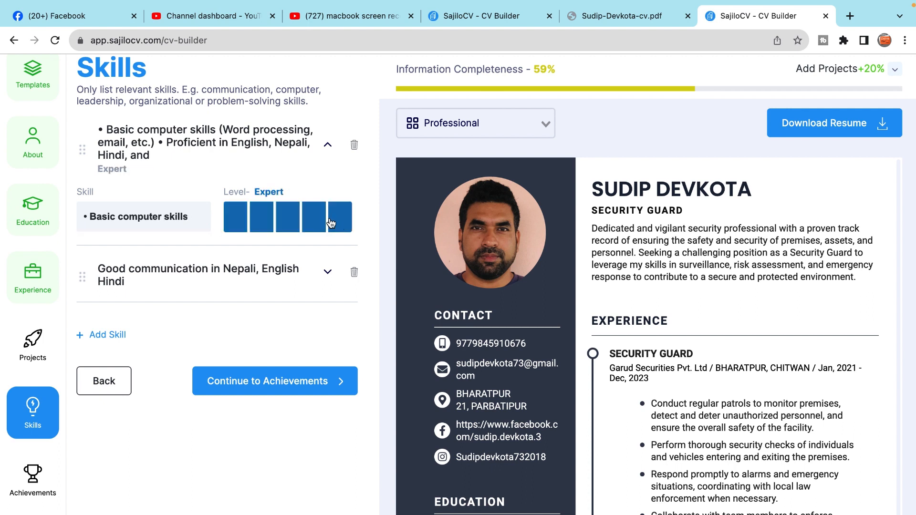
pyautogui.click(316, 228)
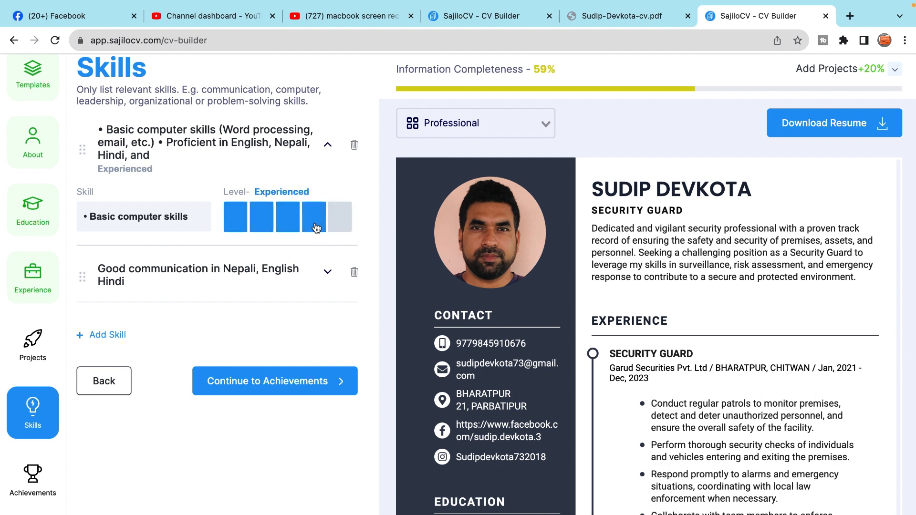
pyautogui.click(291, 223)
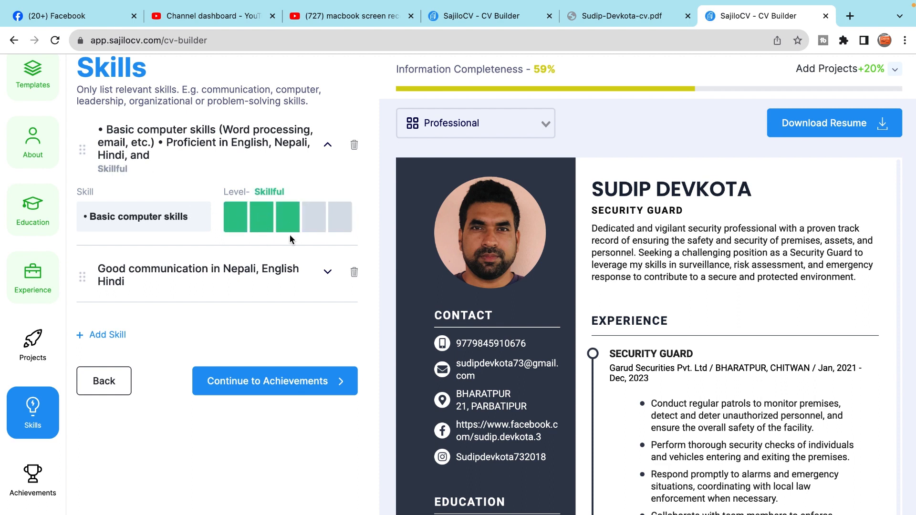
pyautogui.click(312, 228)
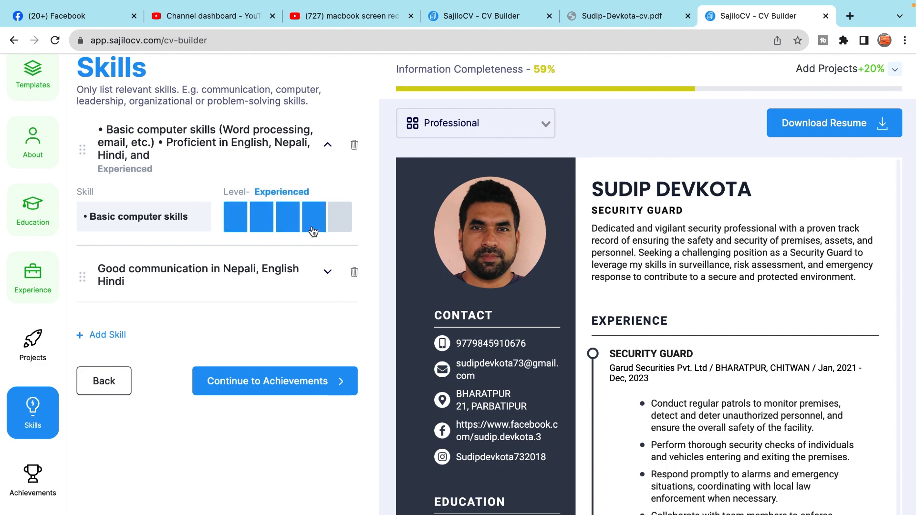
# Expand the "Good communication in Nepali, English Hindi" skill and set its level to Experienced
pyautogui.scroll(-2, 242, 247)
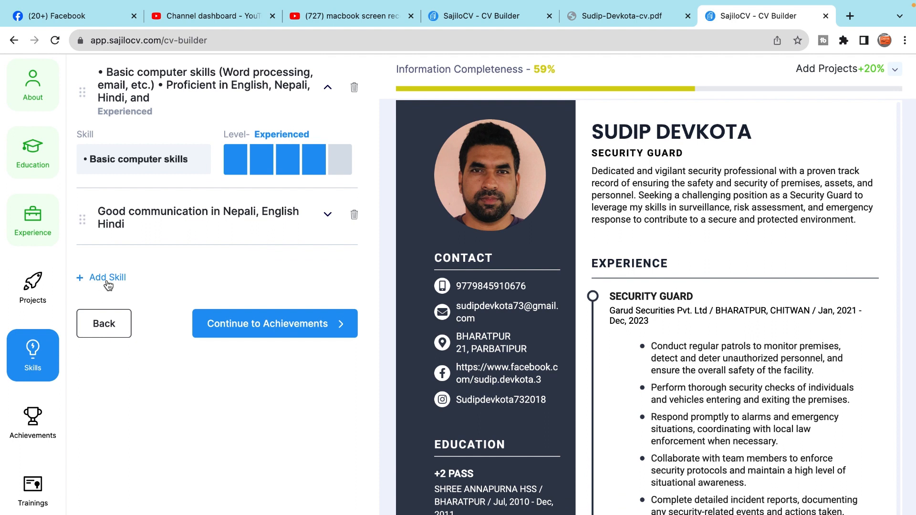
pyautogui.click(323, 217)
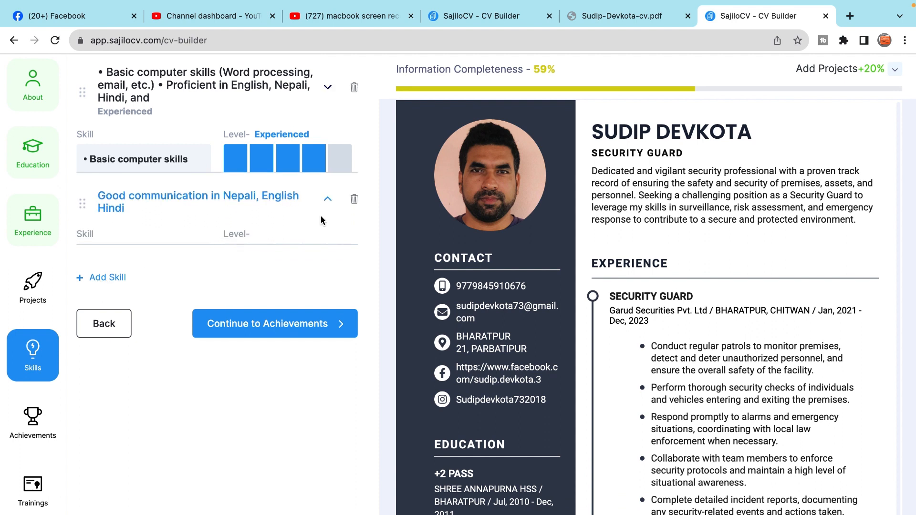
pyautogui.click(182, 217)
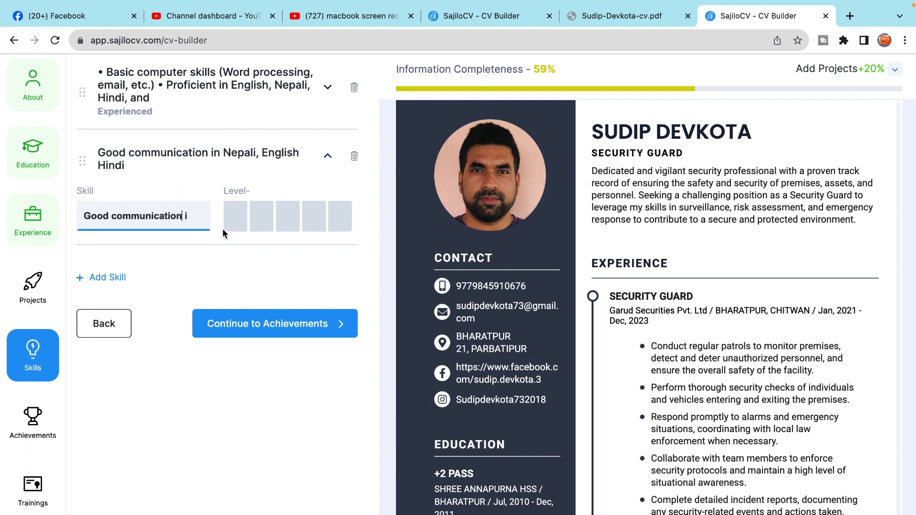
pyautogui.click(298, 216)
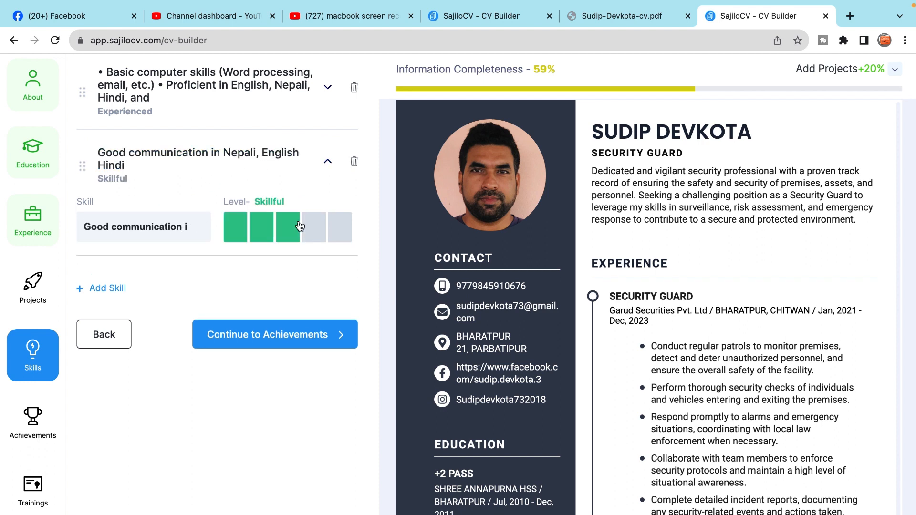
pyautogui.click(318, 230)
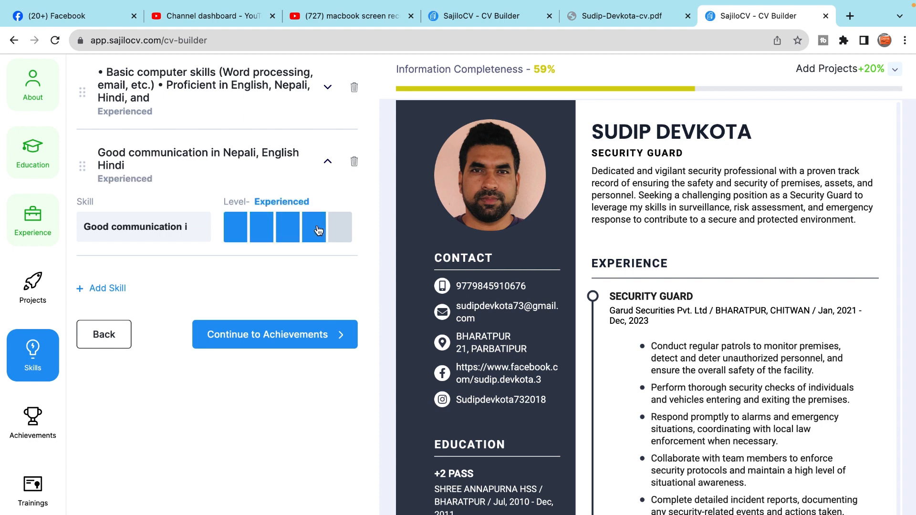
pyautogui.click(344, 233)
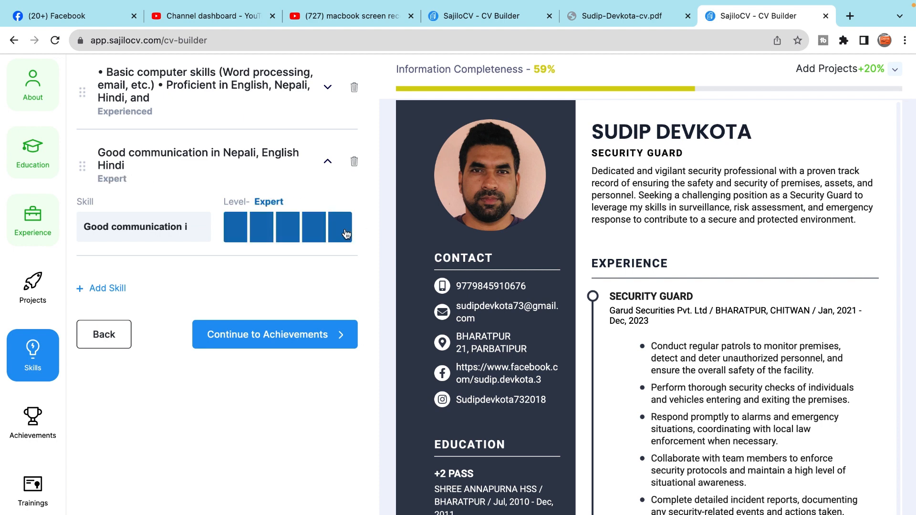
pyautogui.click(314, 230)
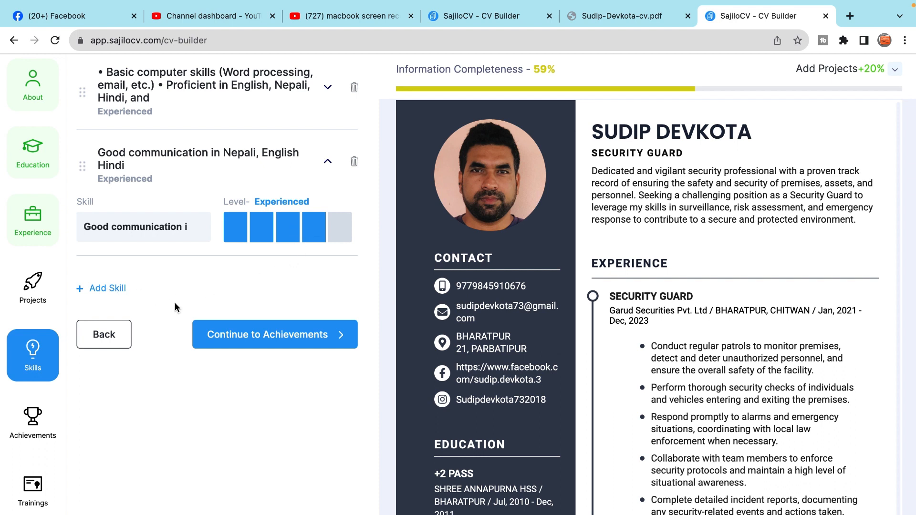
# Continue to Achievements and examine the title and description fields without filling them in
pyautogui.click(237, 335)
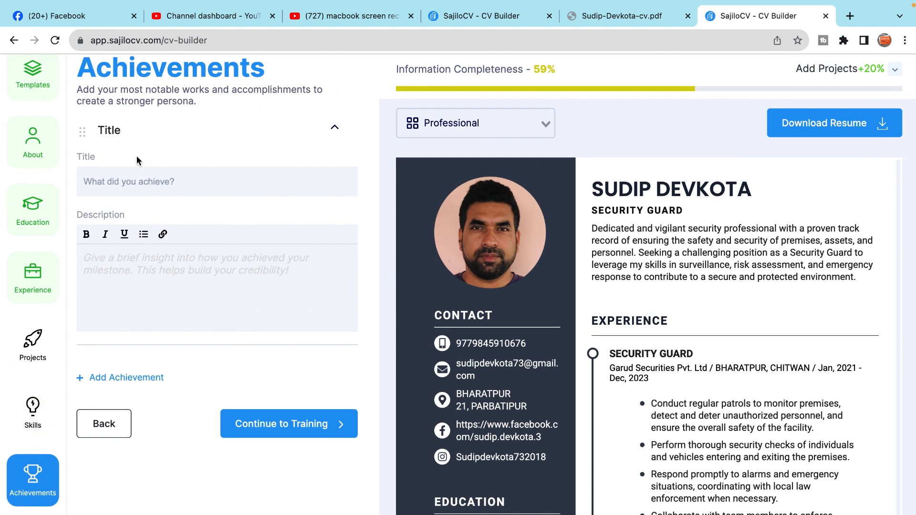
pyautogui.click(170, 181)
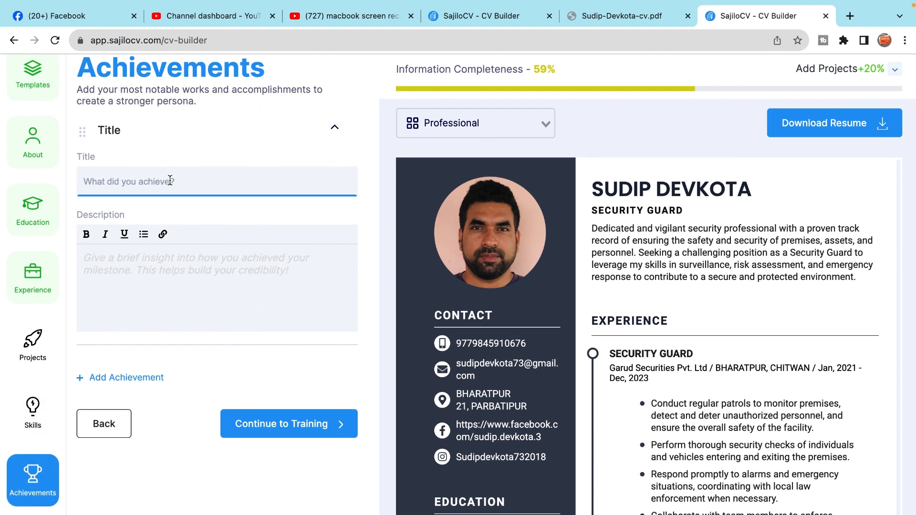
pyautogui.click(205, 315)
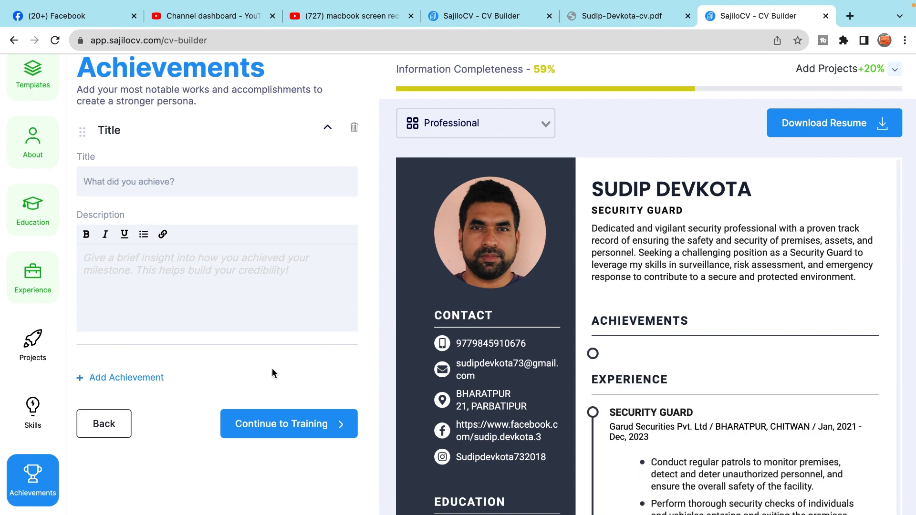
# Continue to Training/Certification and examine the certification title, institution, completion date and description fields without entering anything
pyautogui.click(300, 426)
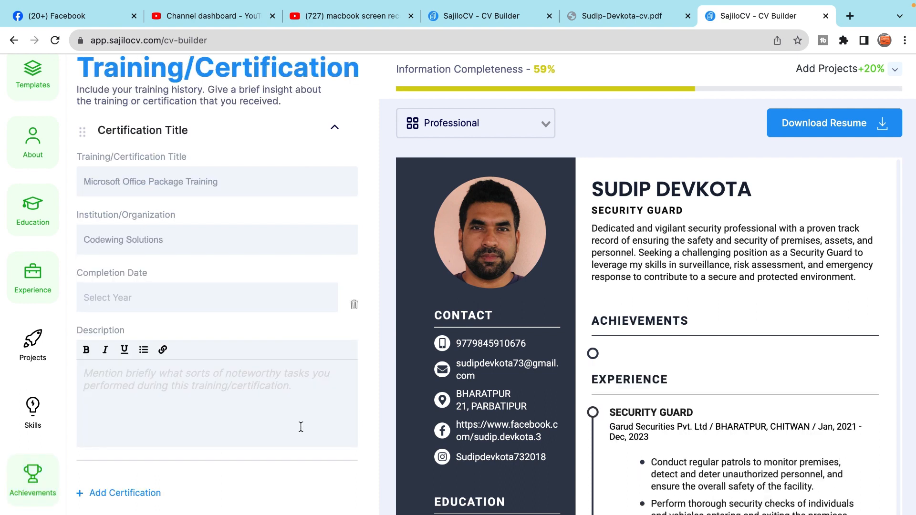
pyautogui.click(166, 187)
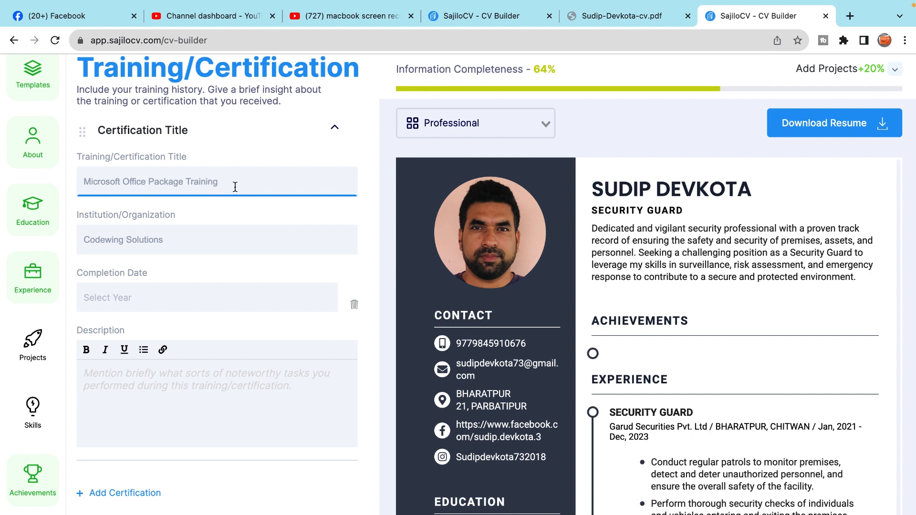
pyautogui.click(175, 237)
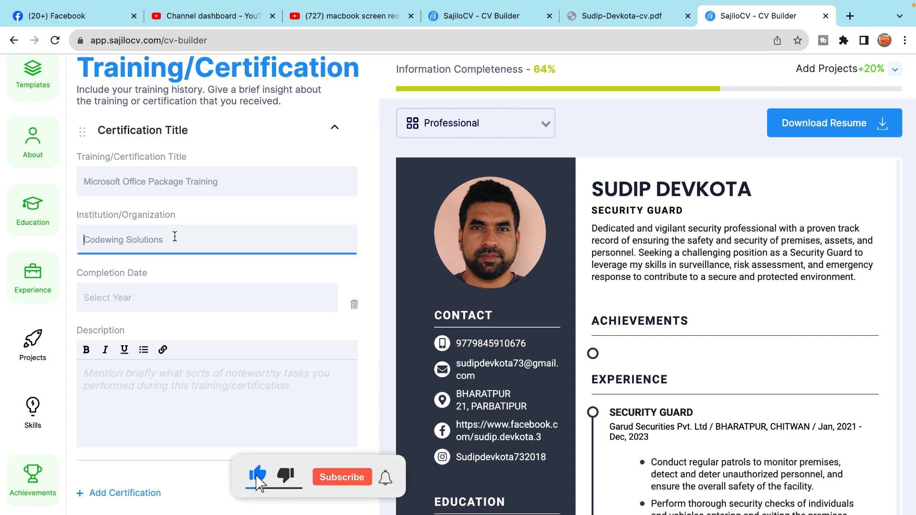
pyautogui.click(150, 299)
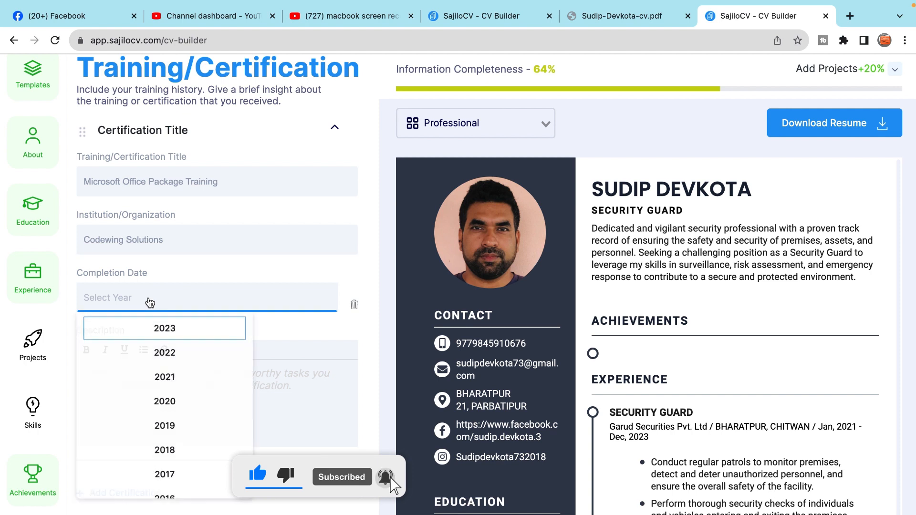
pyautogui.click(239, 299)
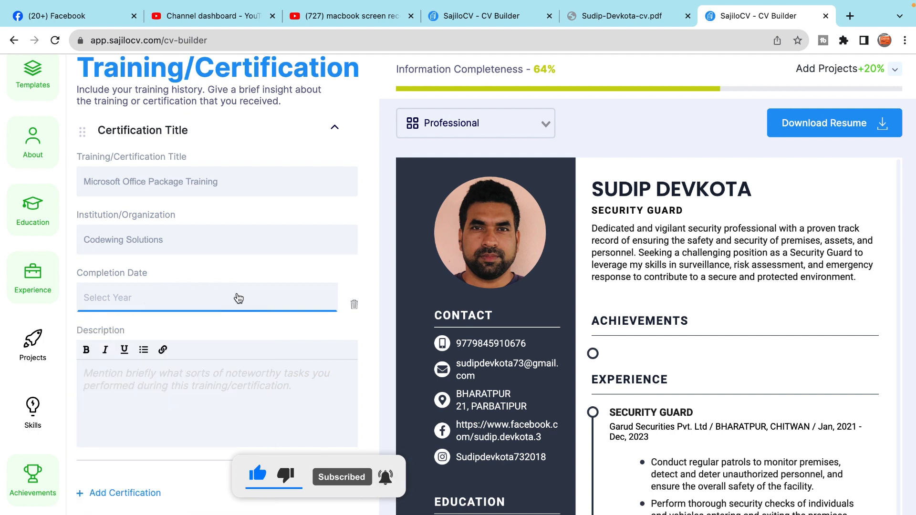
pyautogui.click(223, 381)
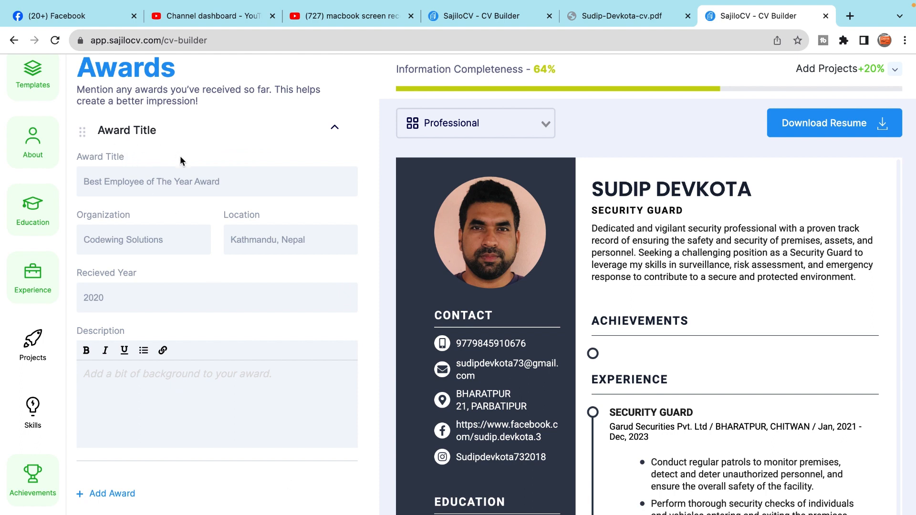
# Examine the award's title, organization, location, received year and description fields without entering anything
pyautogui.click(162, 180)
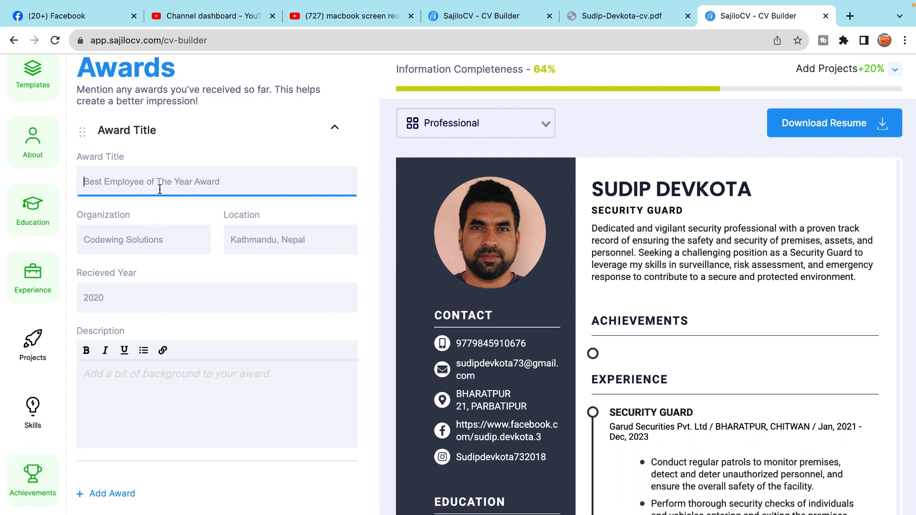
pyautogui.click(171, 233)
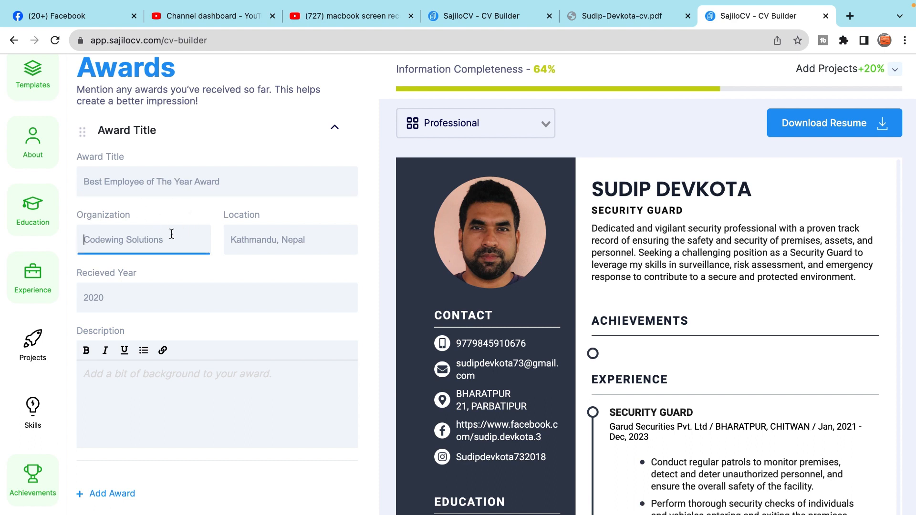
pyautogui.click(255, 241)
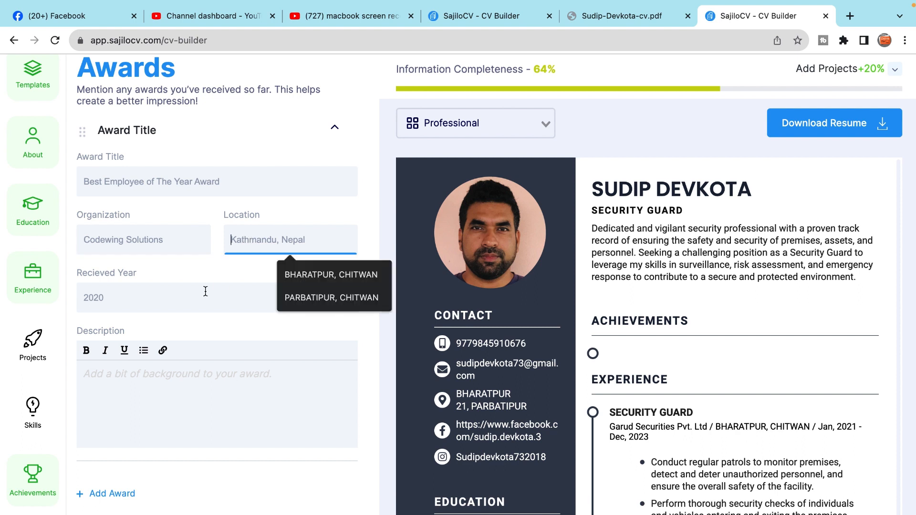
pyautogui.click(183, 302)
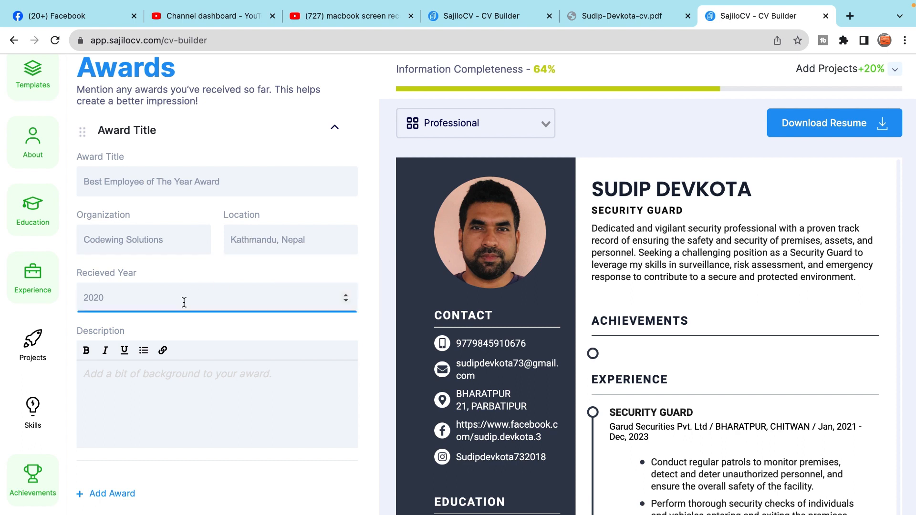
pyautogui.click(200, 385)
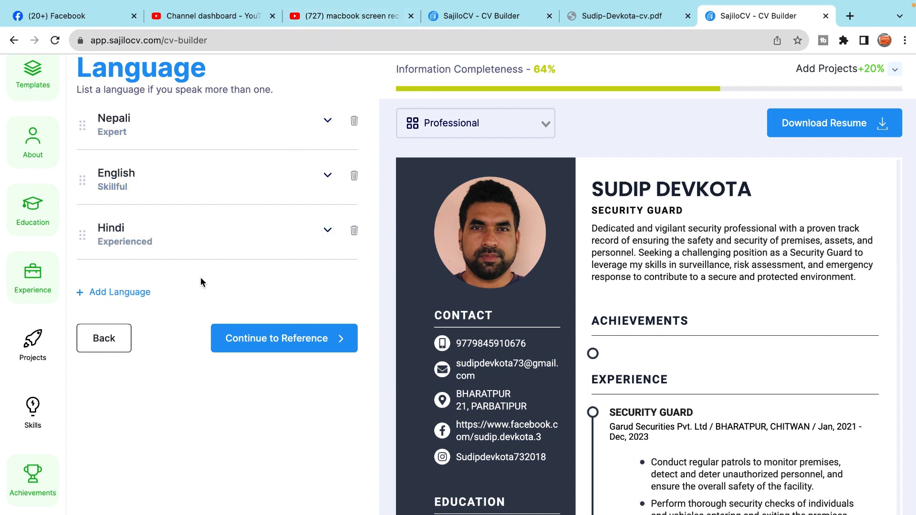
# In the Language section, expand the Nepali entry, try several proficiency levels and set its level to Expert
pyautogui.click(327, 121)
pyautogui.click(135, 177)
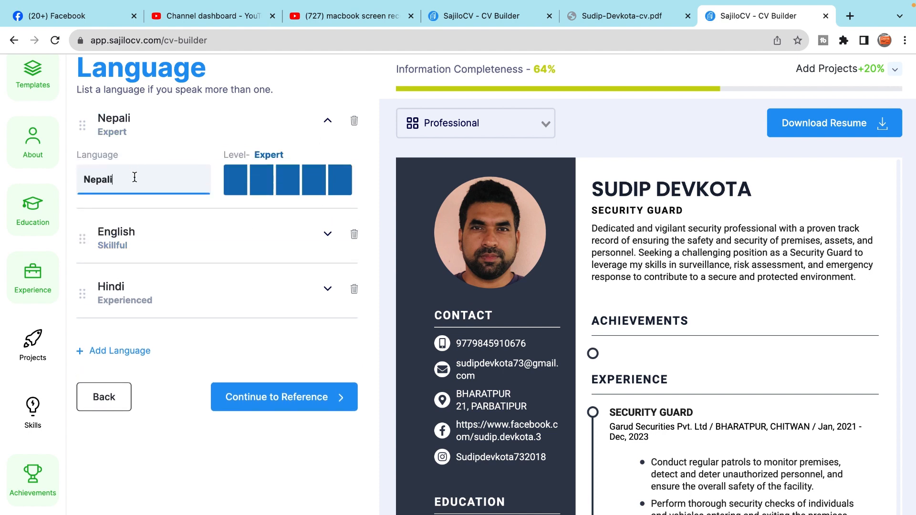
pyautogui.moveTo(122, 177); pyautogui.dragTo(74, 179)
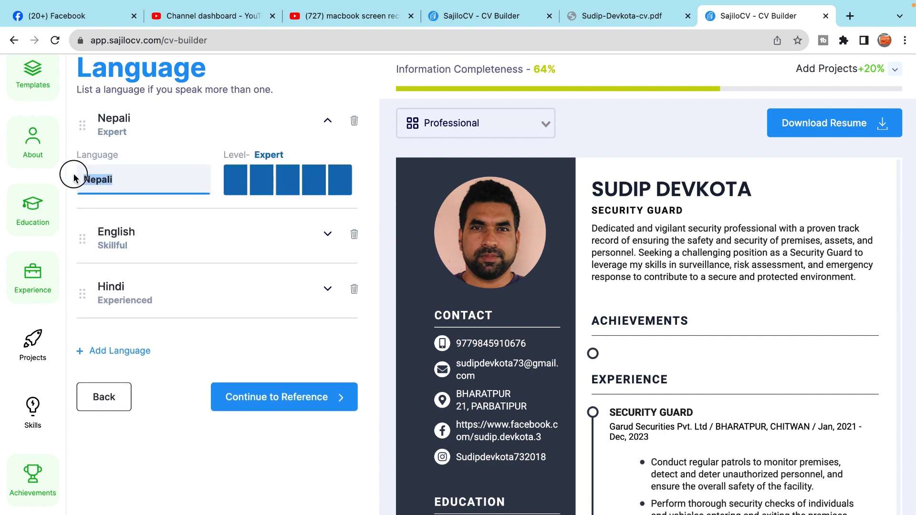
pyautogui.click(146, 173)
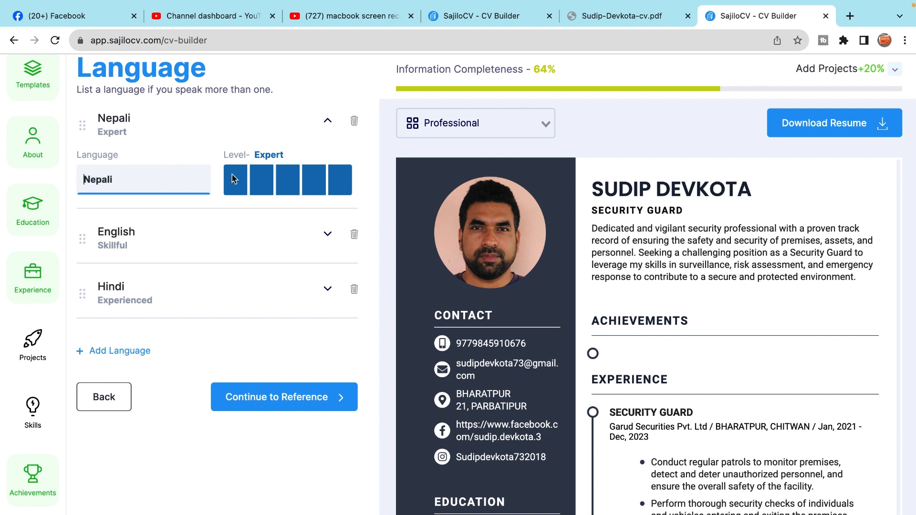
pyautogui.click(344, 187)
pyautogui.click(242, 190)
pyautogui.click(270, 187)
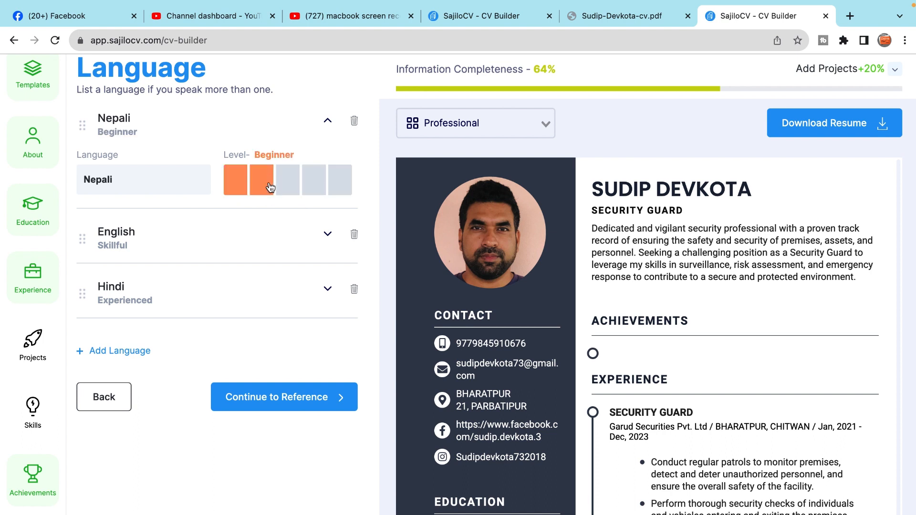
pyautogui.click(295, 185)
pyautogui.click(314, 184)
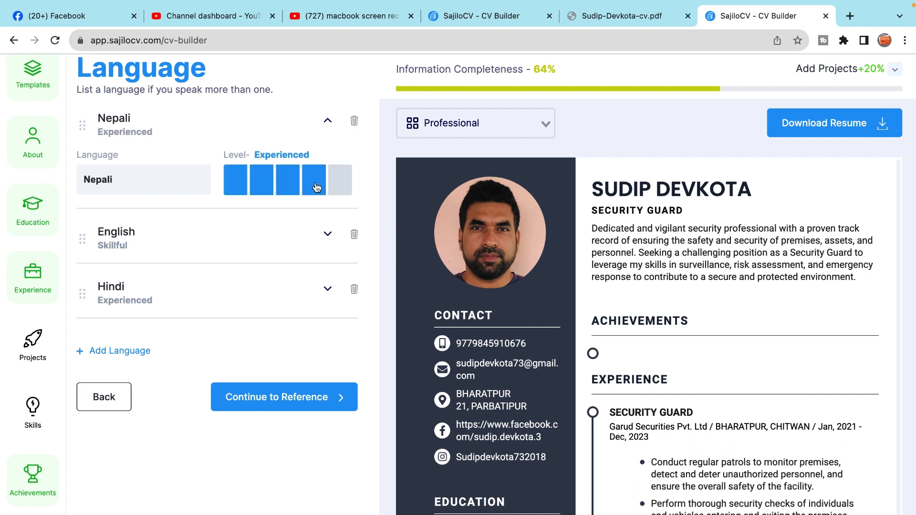
pyautogui.click(341, 181)
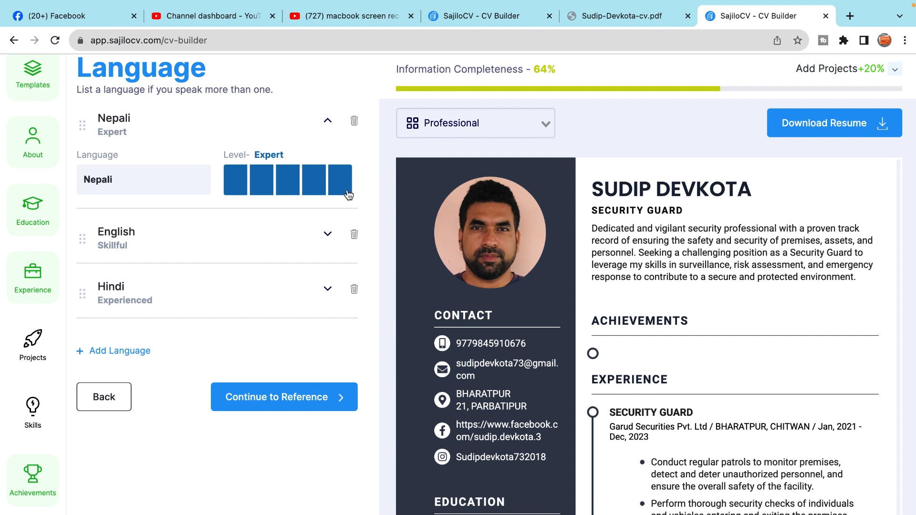
# Expand the English language entry, try the Expert and Experienced levels and set its level to Skillful
pyautogui.click(322, 239)
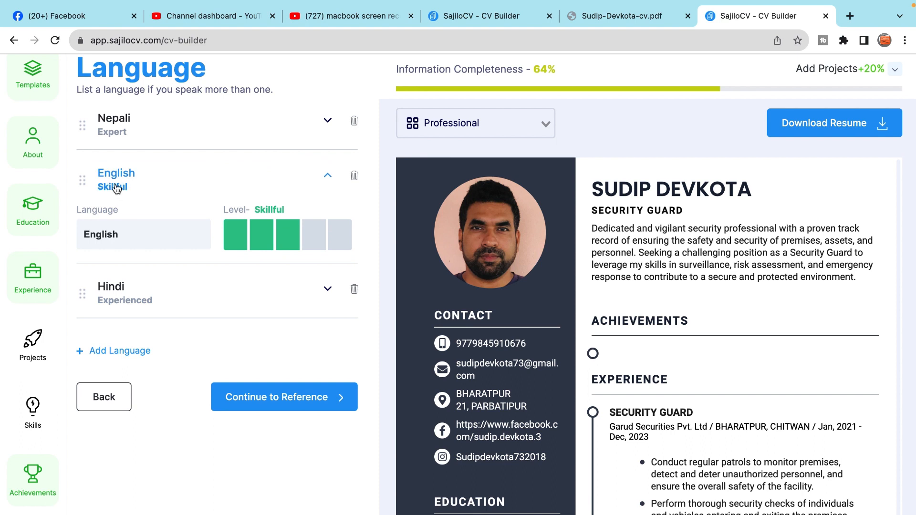
pyautogui.doubleClick(130, 236)
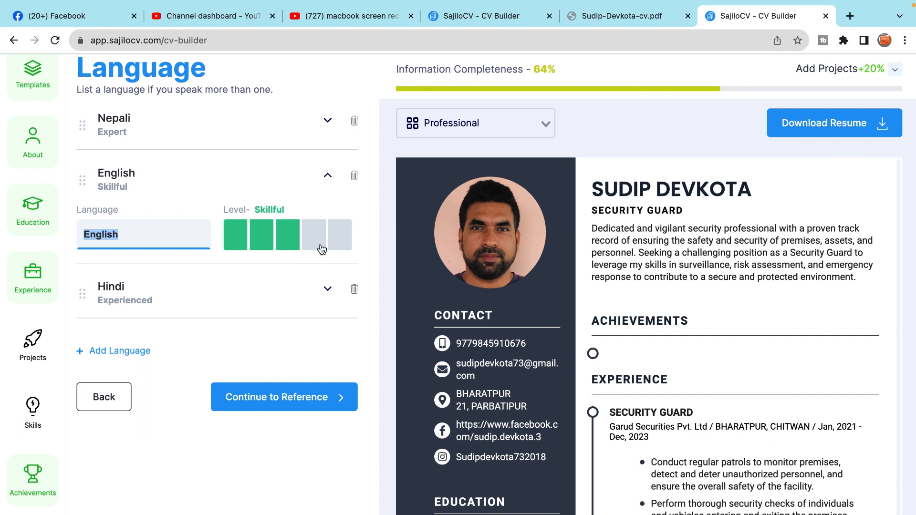
pyautogui.click(344, 246)
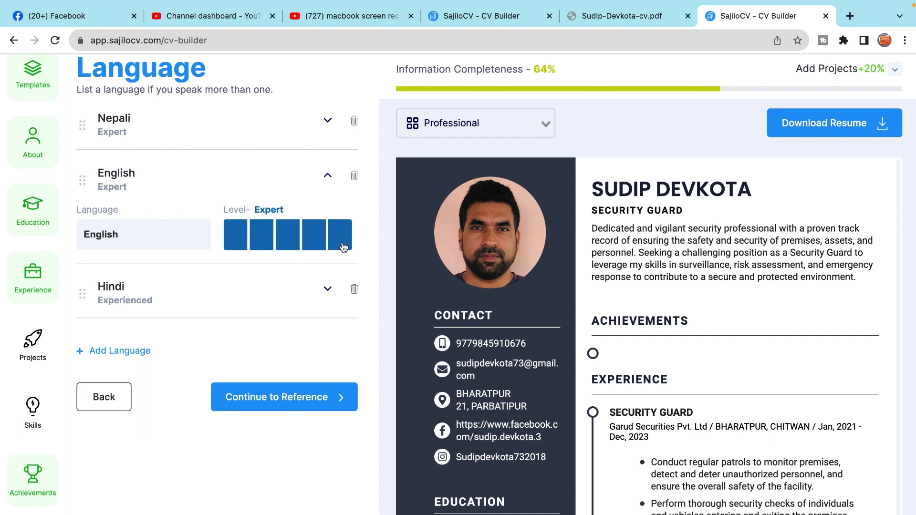
pyautogui.click(313, 237)
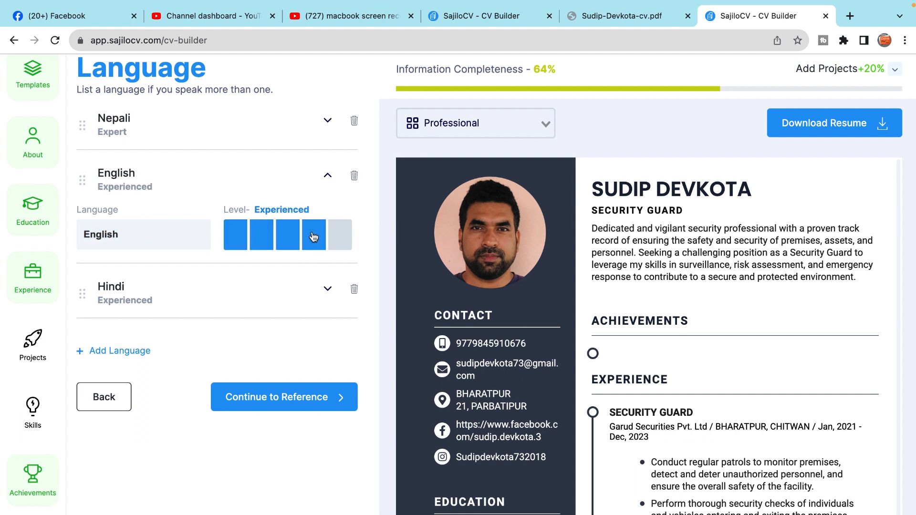
pyautogui.click(284, 236)
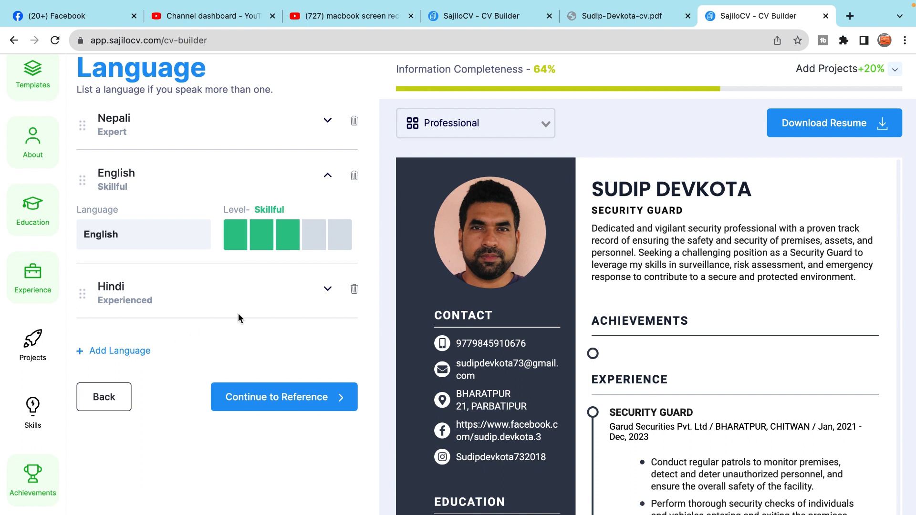
# Expand the Hindi language entry, try the Expert level and set its level to Experienced
pyautogui.click(326, 289)
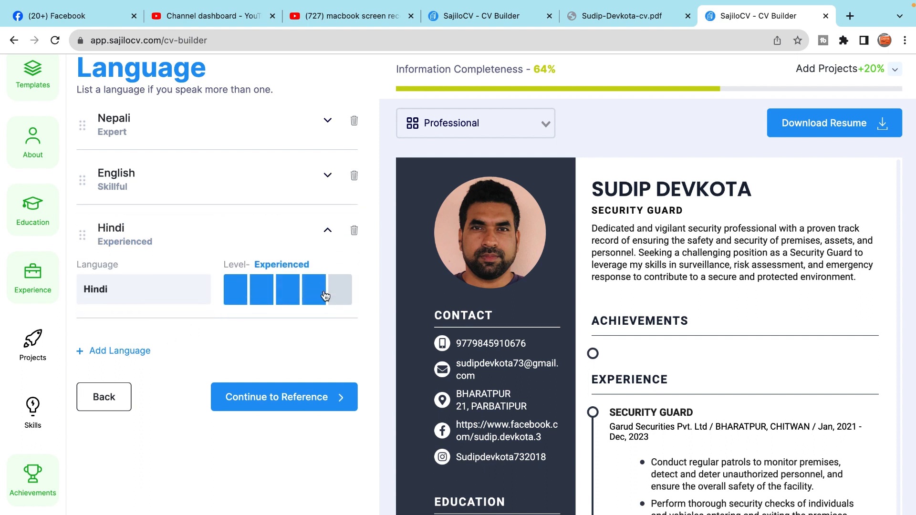
pyautogui.doubleClick(178, 295)
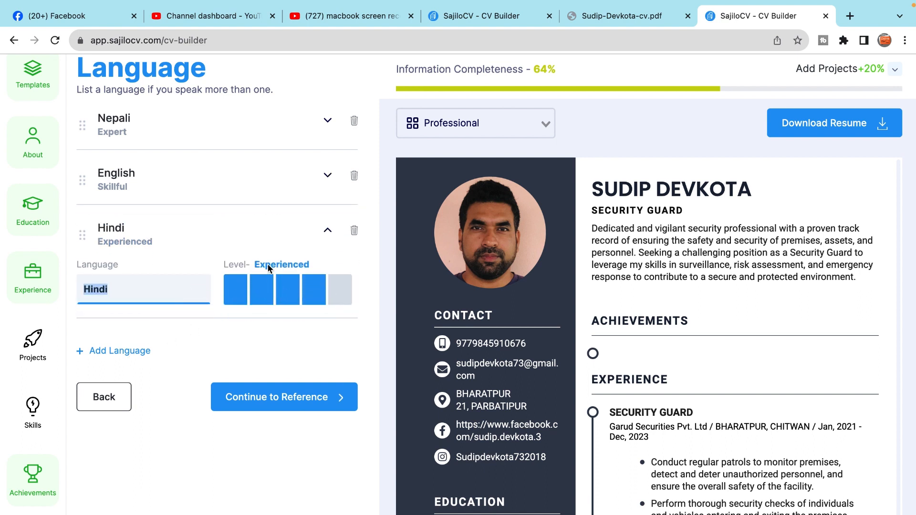
pyautogui.click(315, 298)
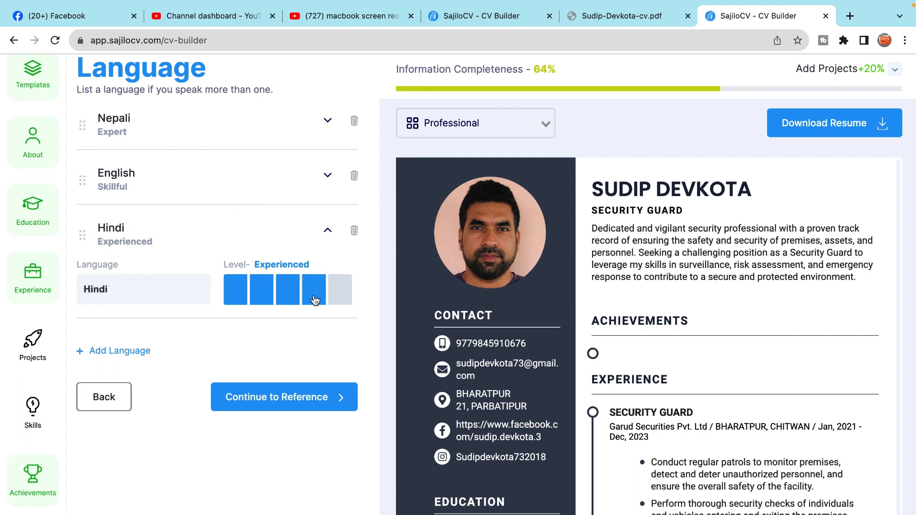
pyautogui.click(351, 298)
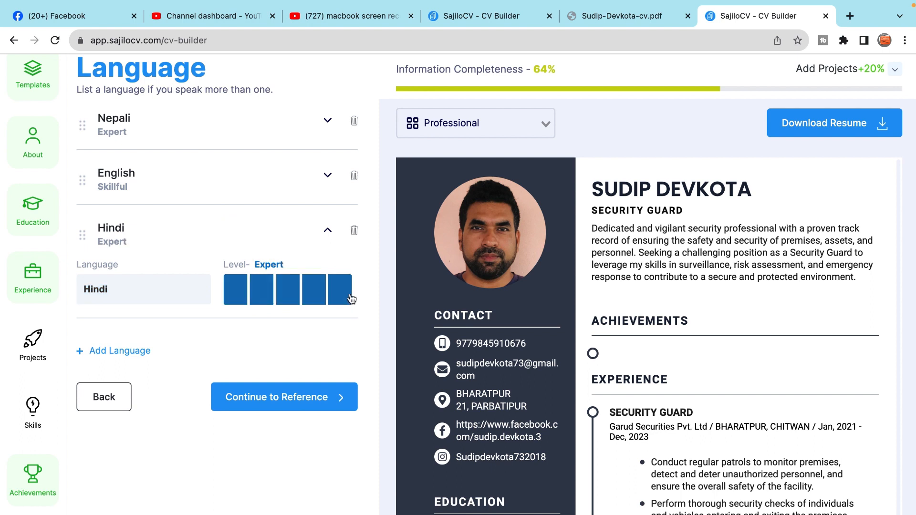
pyautogui.click(316, 292)
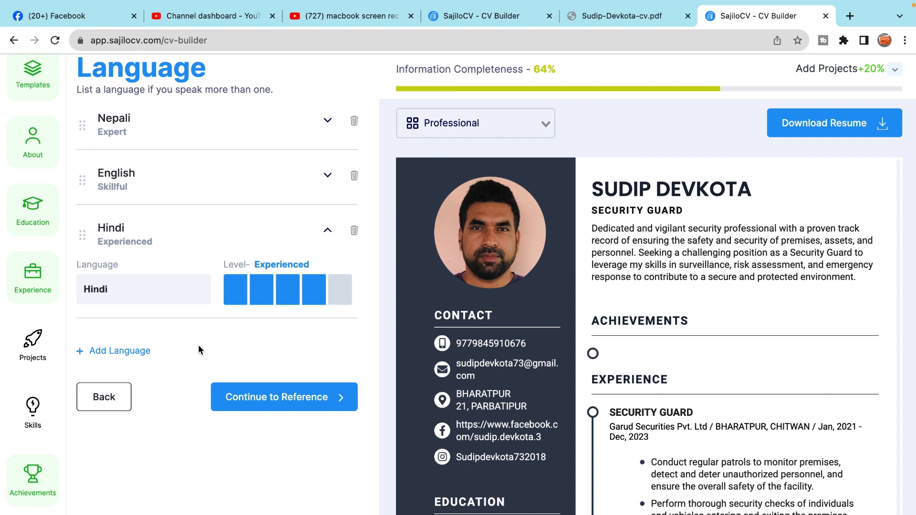
# Continue to Reference and skim through the CV preview from the profile summary down to the work experience
pyautogui.click(291, 402)
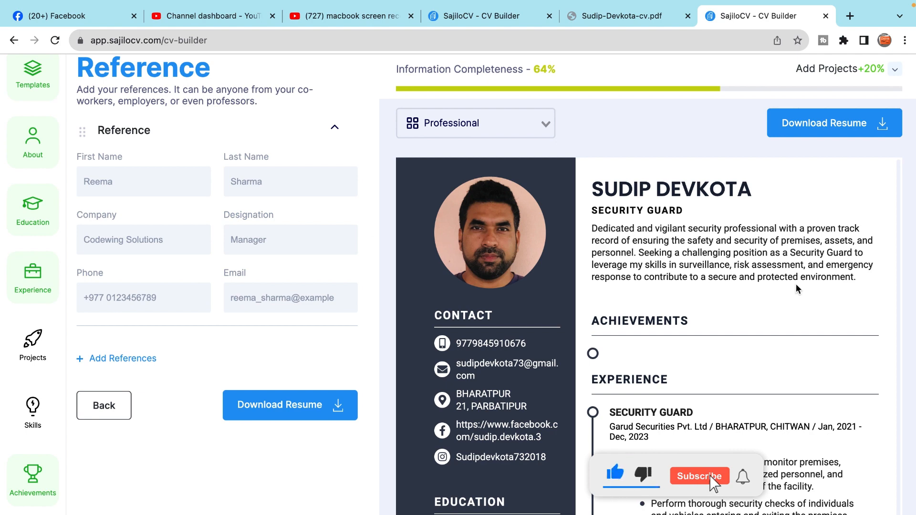
pyautogui.scroll(-6, 795, 284)
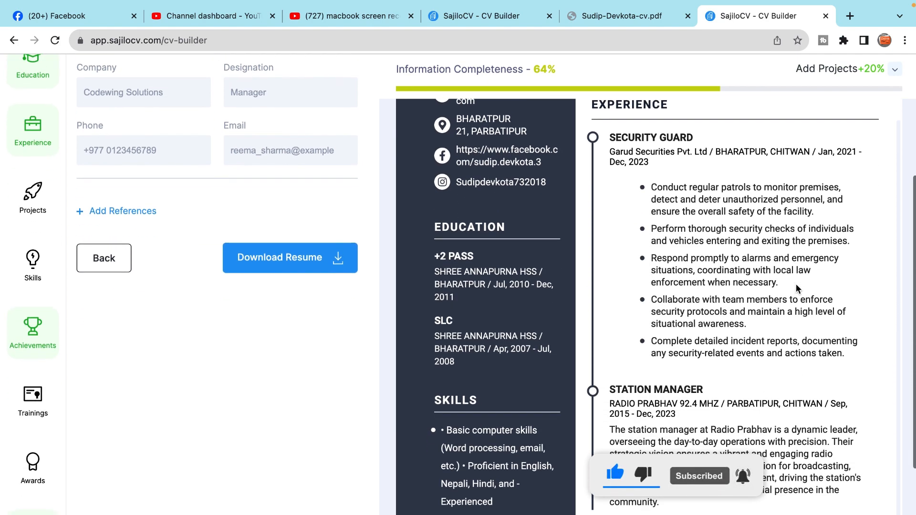
pyautogui.scroll(-4, 796, 284)
pyautogui.scroll(4, 795, 285)
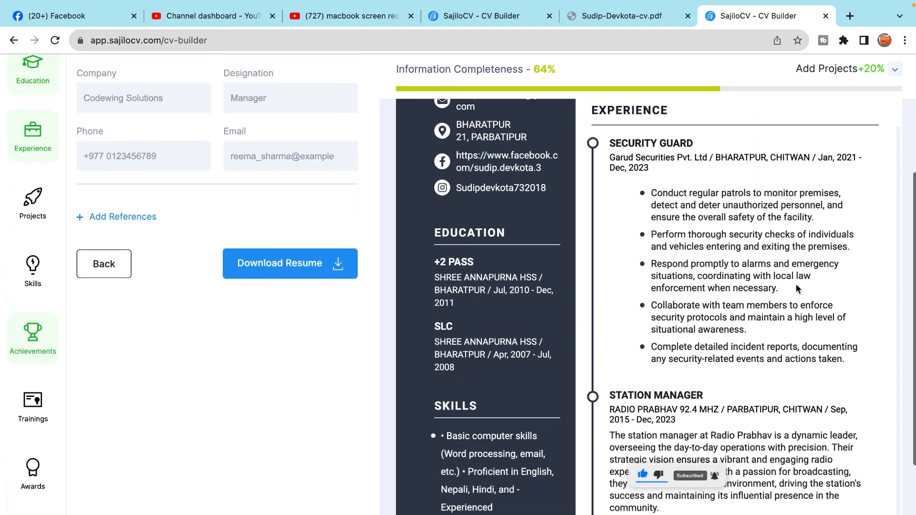
pyautogui.scroll(8, 796, 285)
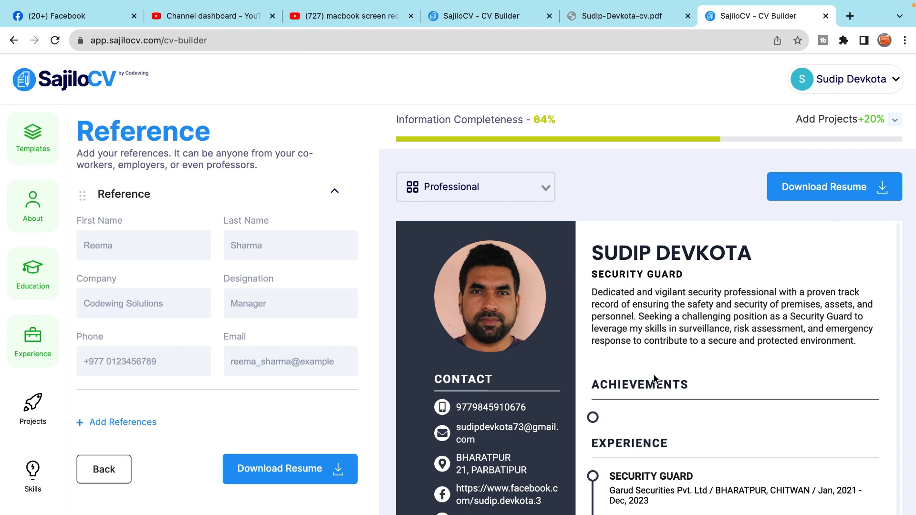
# Review the CV preview's contact, education, experience, skills and language sections in detail
pyautogui.scroll(-3, 655, 378)
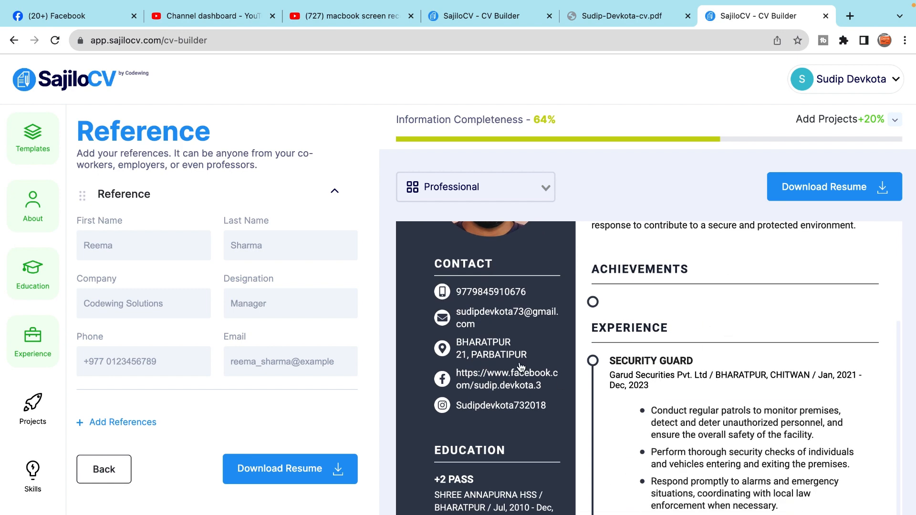
pyautogui.scroll(-1, 682, 389)
pyautogui.scroll(-2, 682, 389)
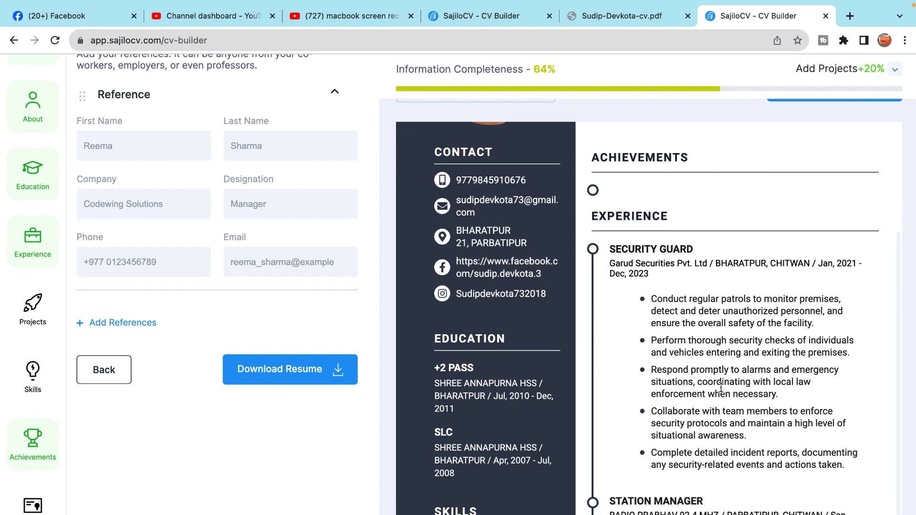
pyautogui.scroll(-6, 720, 387)
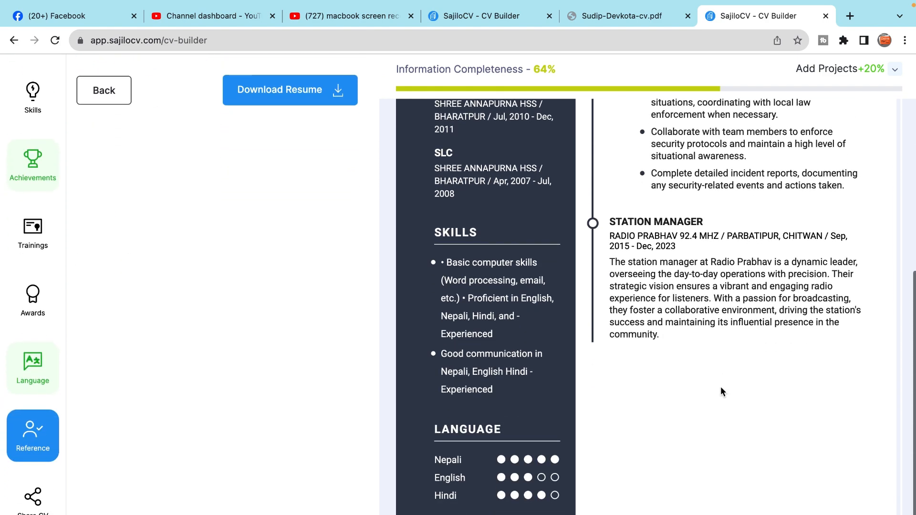
pyautogui.scroll(6, 721, 391)
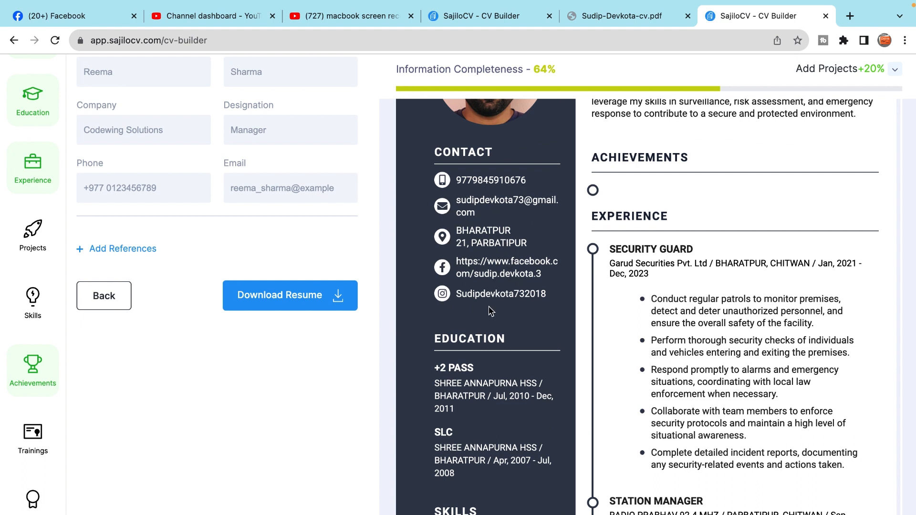
pyautogui.scroll(-3, 490, 311)
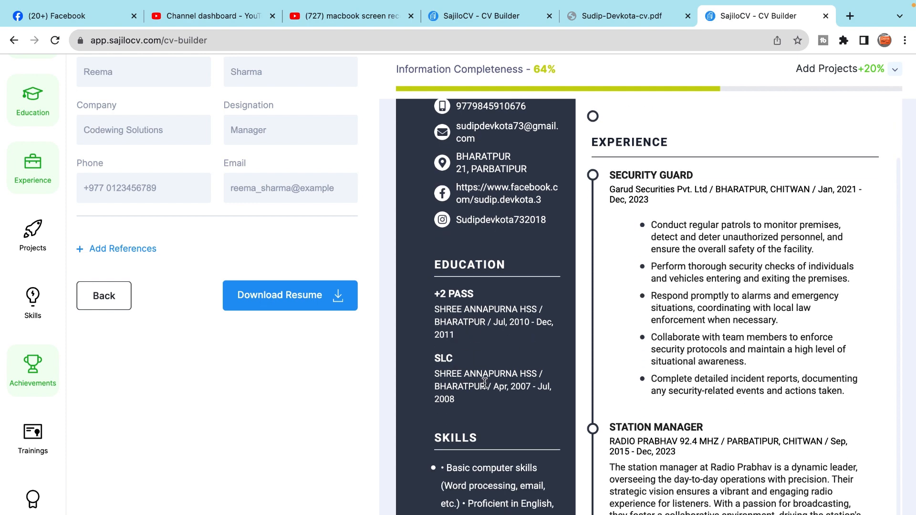
pyautogui.scroll(-5, 485, 382)
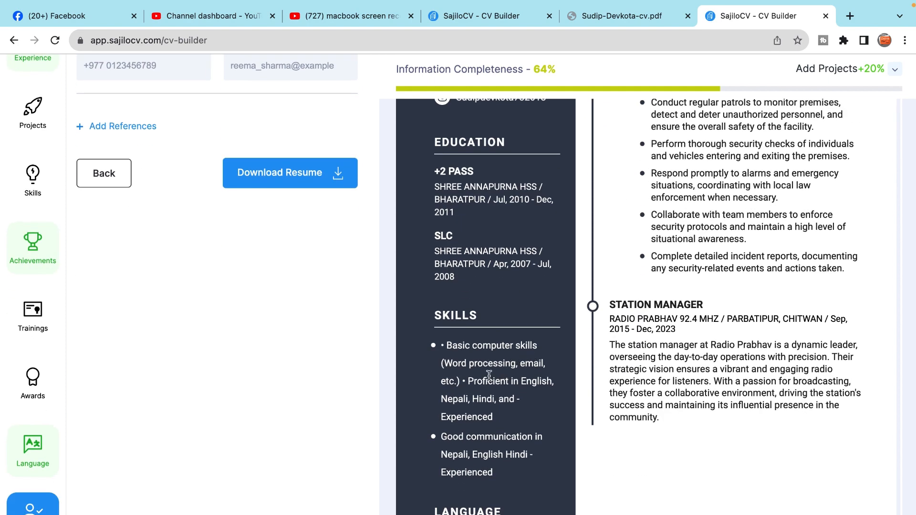
pyautogui.scroll(-4, 536, 425)
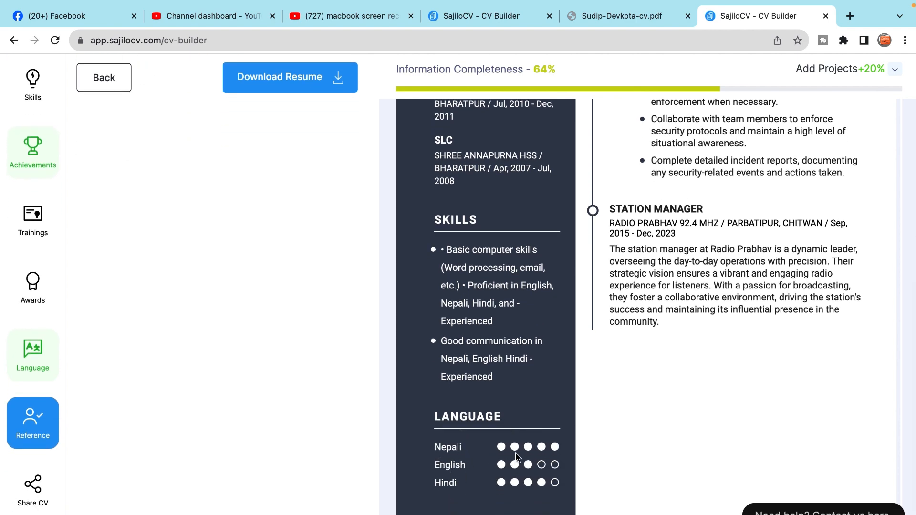
pyautogui.scroll(10, 517, 453)
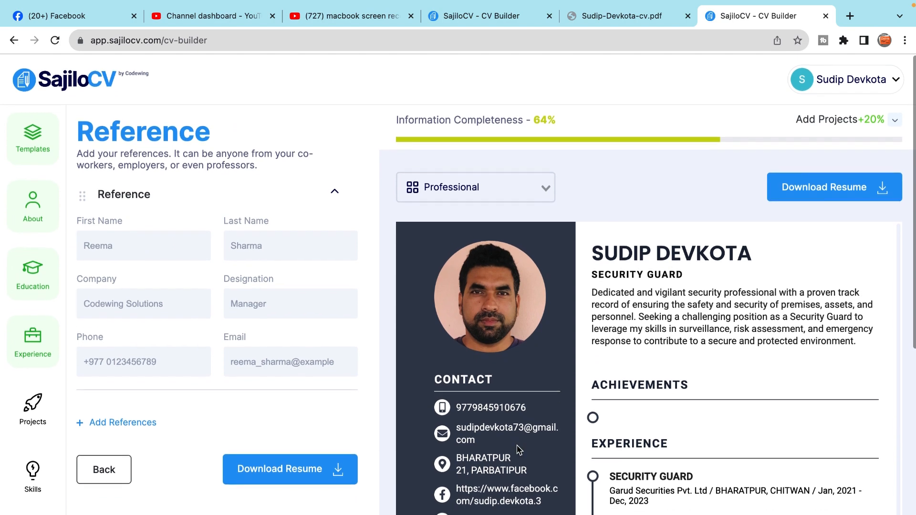
pyautogui.scroll(-3, 519, 449)
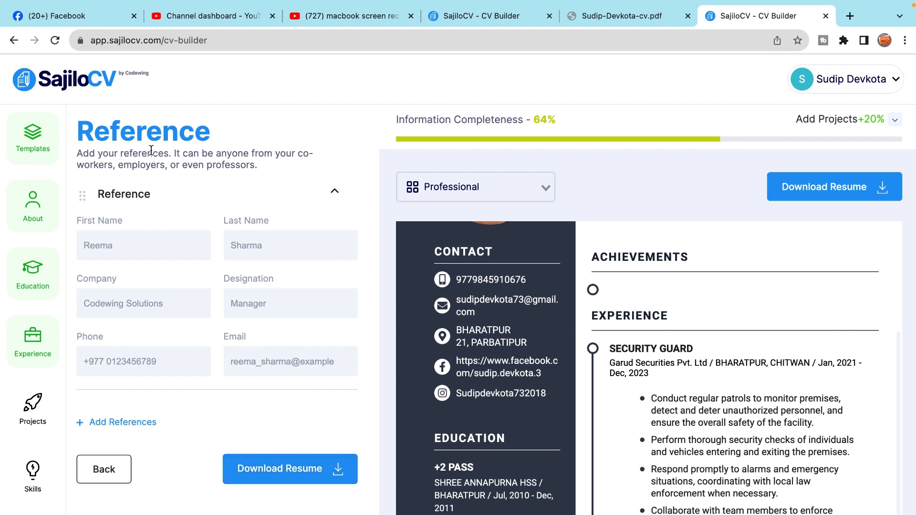
pyautogui.click(147, 250)
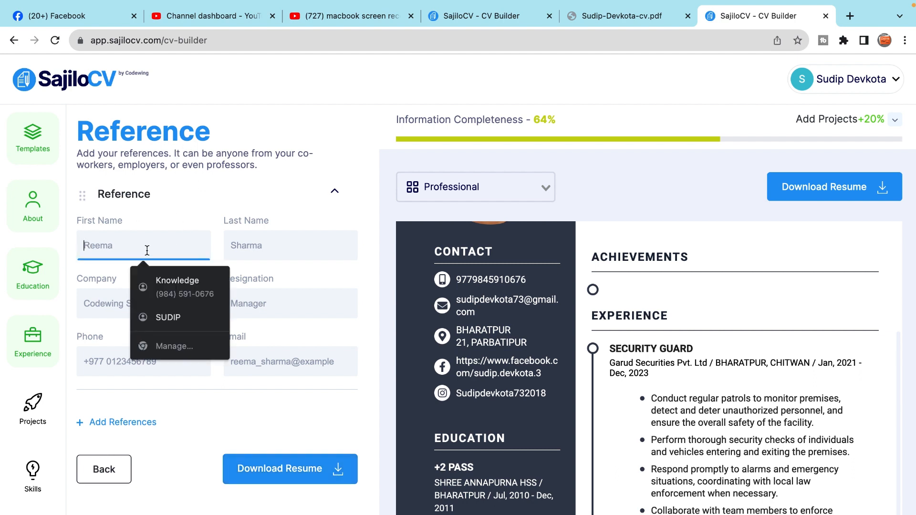
pyautogui.click(273, 246)
pyautogui.click(110, 245)
pyautogui.click(271, 243)
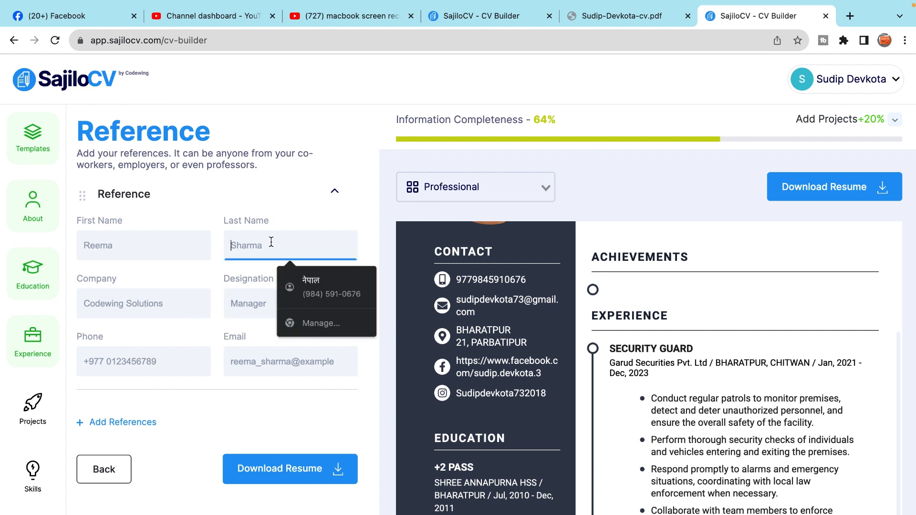
pyautogui.click(112, 301)
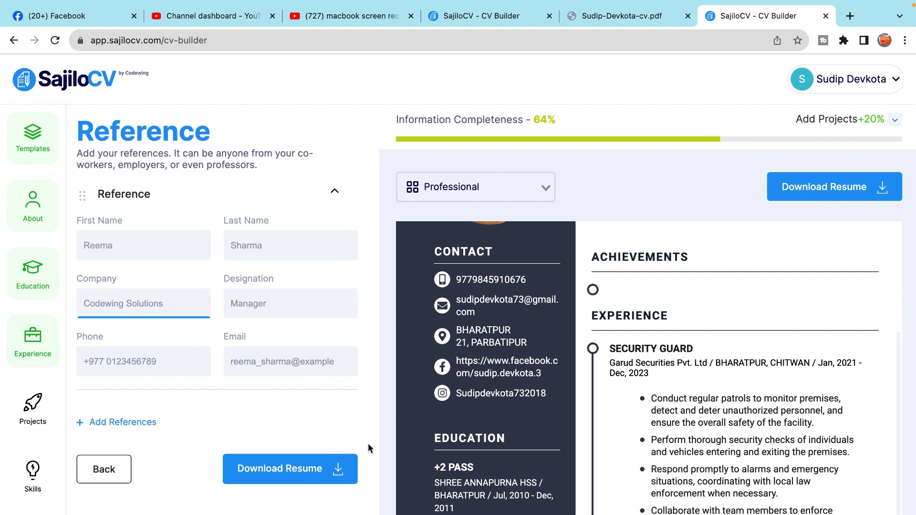
# Download the finished resume as a PDF, open the downloaded file and review its first page from the profile summary to the work experience
pyautogui.click(331, 471)
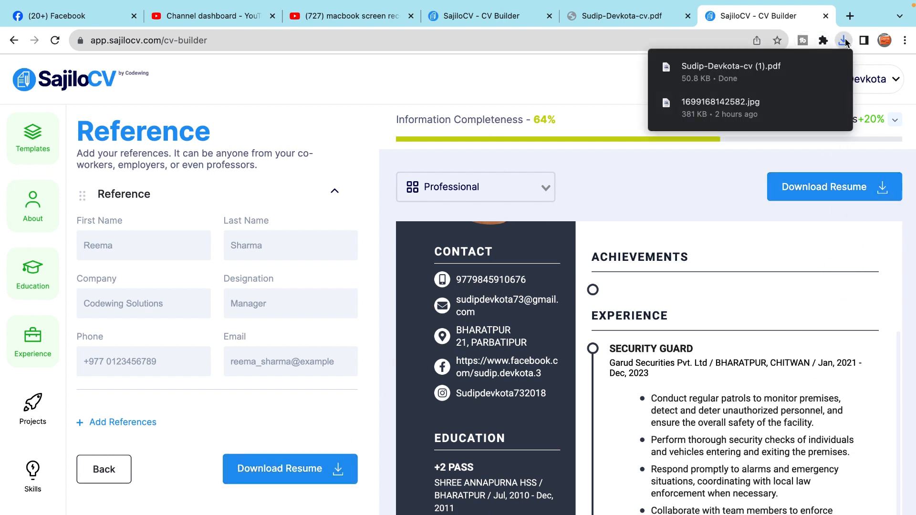
pyautogui.click(725, 75)
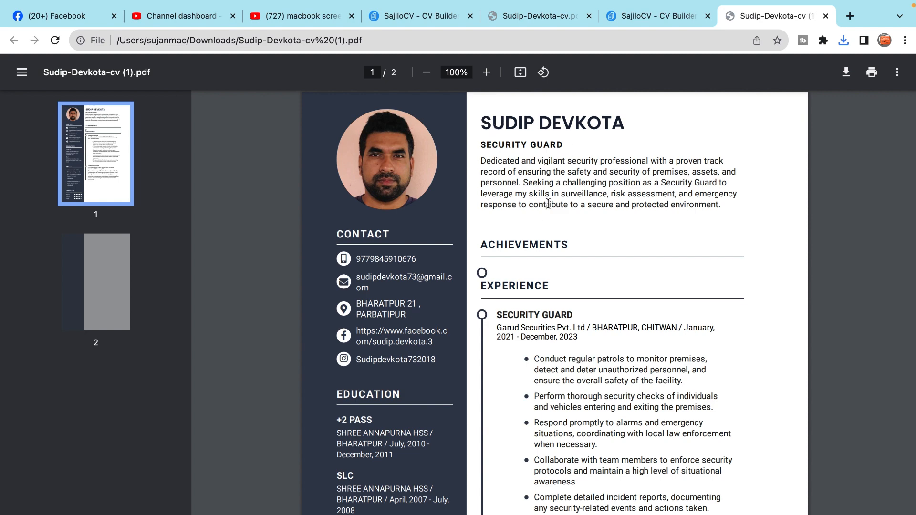
pyautogui.scroll(-6, 541, 219)
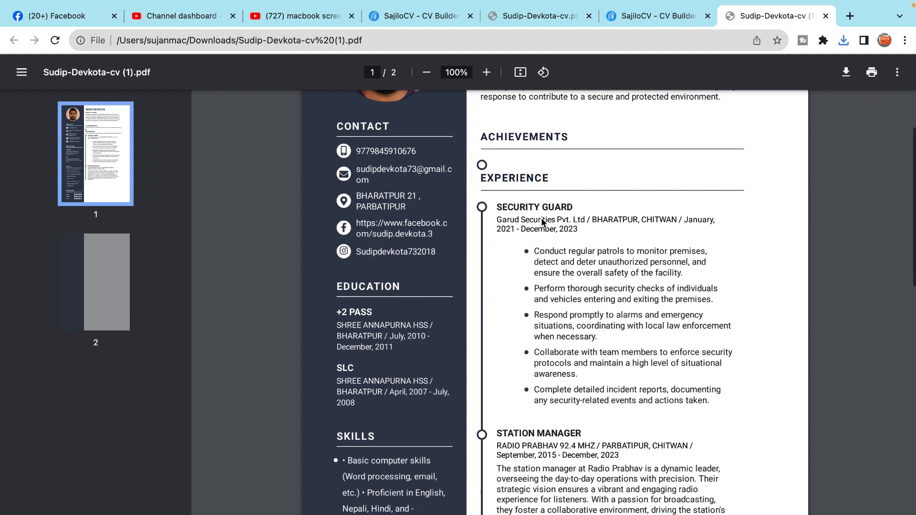
pyautogui.scroll(7, 541, 221)
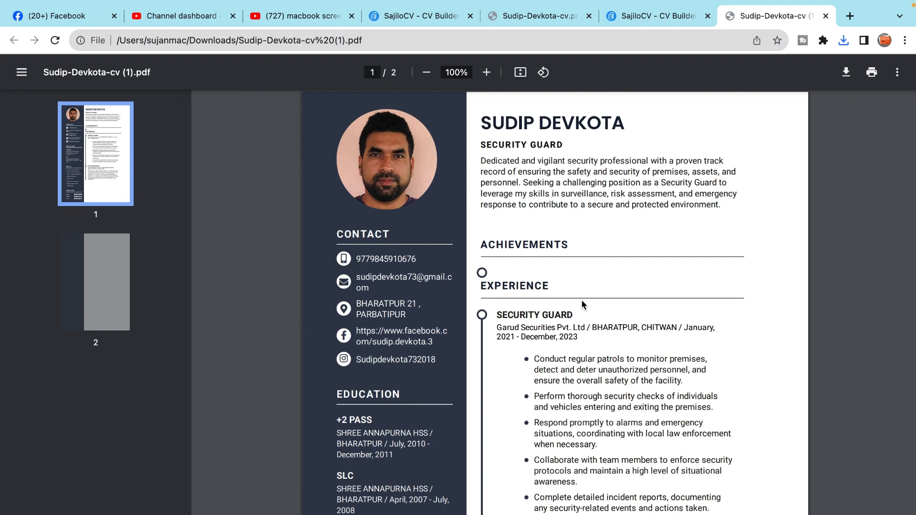
pyautogui.scroll(-3, 586, 300)
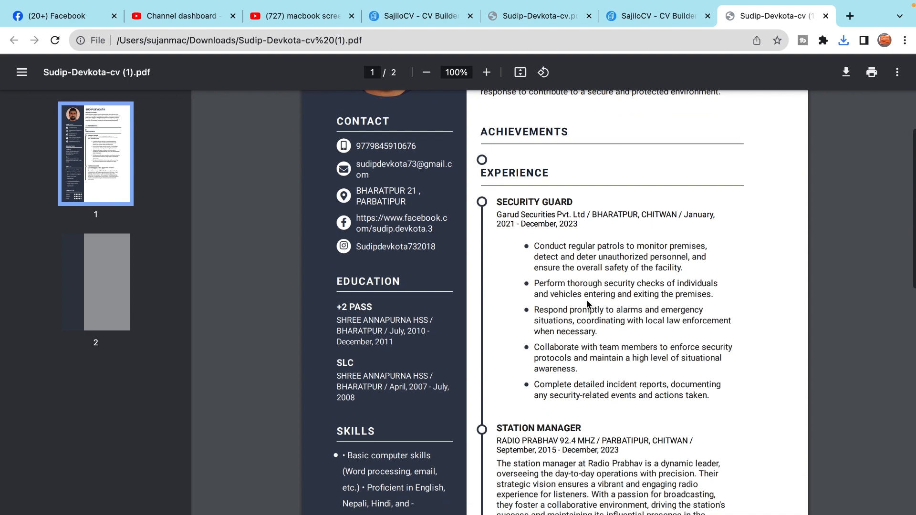
pyautogui.scroll(1, 586, 299)
pyautogui.scroll(1, 585, 305)
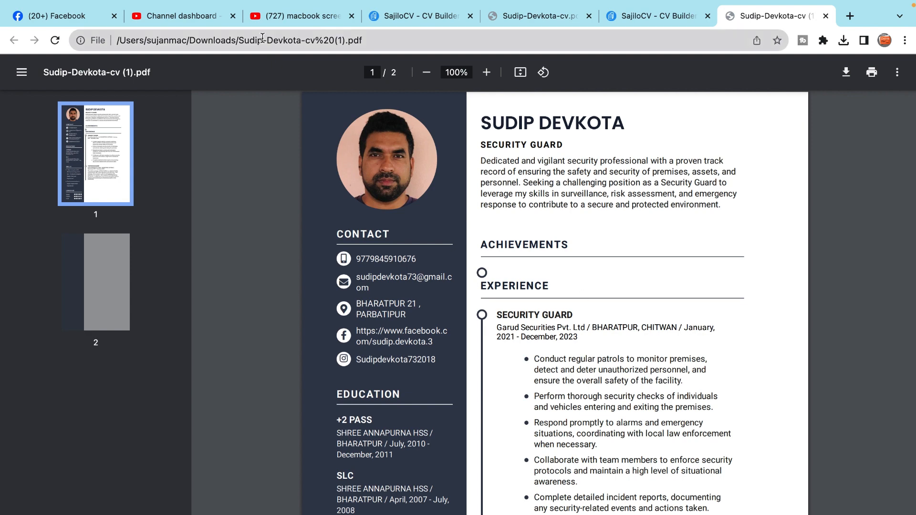
# Switch to the YouTube Studio channel dashboard
pyautogui.click(195, 16)
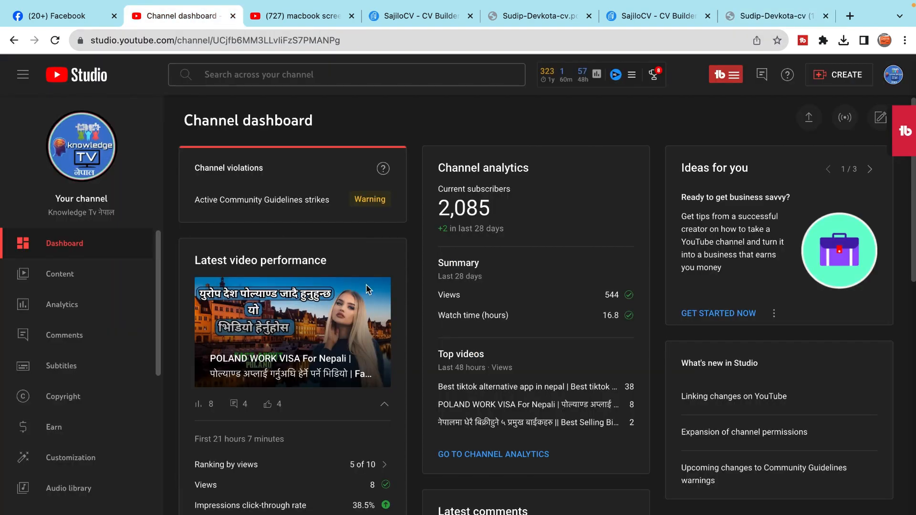